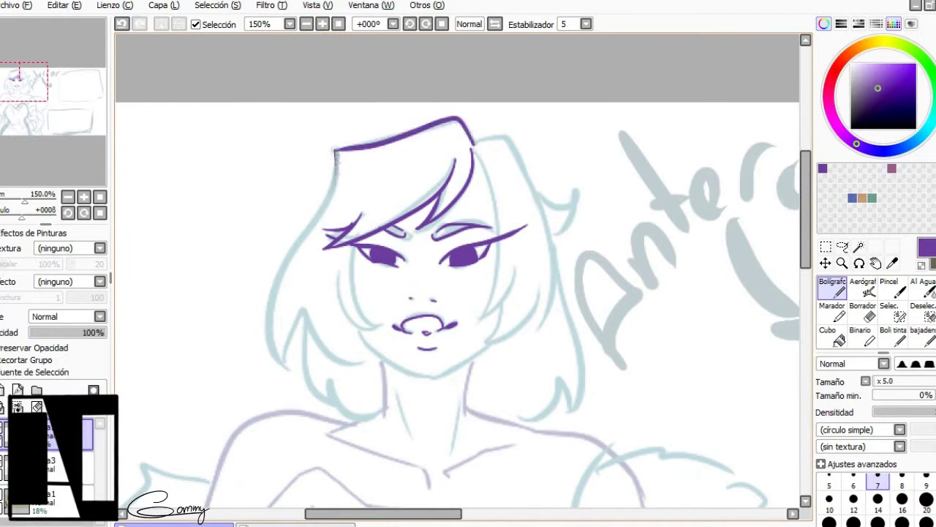
- Ink the outer hair outline and the locks beside the face in purple, following the light blue sketch
{"action": "left_click_drag", "start_coordinate": [353, 281], "coordinate": [376, 329]}
{"action": "mouse_move", "coordinate": [347, 256]}
{"action": "left_mouse_down"}
{"action": "mouse_move", "coordinate": [374, 328]}
{"action": "mouse_move", "coordinate": [344, 322]}
{"action": "mouse_move", "coordinate": [443, 166]}
{"action": "left_mouse_up"}
{"action": "key", "text": "Delete"}
{"action": "key", "text": "Delete"}
{"action": "key", "text": "Delete"}
{"action": "key", "text": "Delete"}
{"action": "key", "text": "Delete"}
{"action": "key", "text": "Delete"}
{"action": "key", "text": "Delete"}
{"action": "key", "text": "Delete"}
{"action": "key", "text": "Delete"}
{"action": "mouse_move", "coordinate": [392, 194]}
{"action": "left_mouse_down"}
{"action": "mouse_move", "coordinate": [498, 83]}
{"action": "mouse_move", "coordinate": [461, 125]}
{"action": "left_mouse_up"}
{"action": "key", "text": "ctrl+z"}
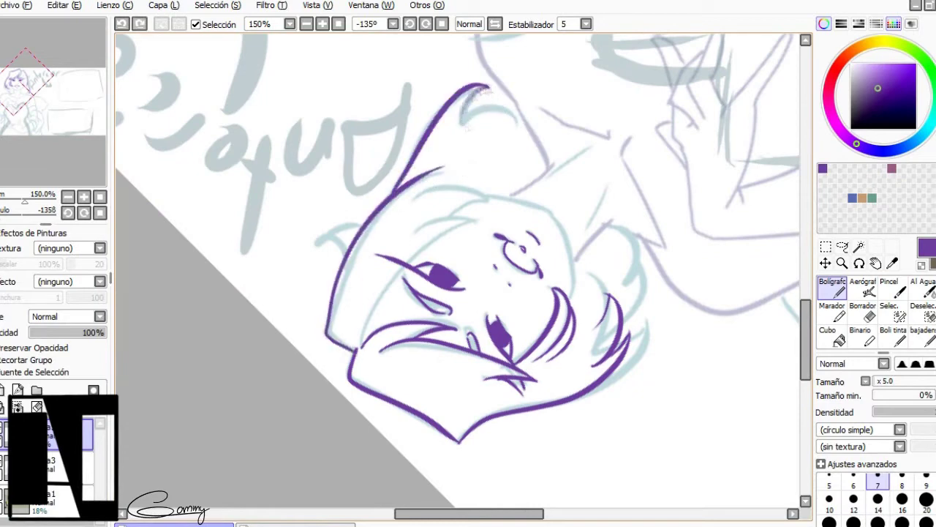
{"action": "left_click_drag", "start_coordinate": [505, 85], "coordinate": [456, 130]}
- Ink the jawline and neck with its throat lines, together with the lower hair lock on the drawing's left side
{"action": "left_click", "coordinate": [410, 24]}
{"action": "left_click", "coordinate": [410, 24]}
{"action": "mouse_move", "coordinate": [423, 391]}
{"action": "left_mouse_down"}
{"action": "mouse_move", "coordinate": [412, 343]}
{"action": "mouse_move", "coordinate": [444, 215]}
{"action": "left_mouse_up"}
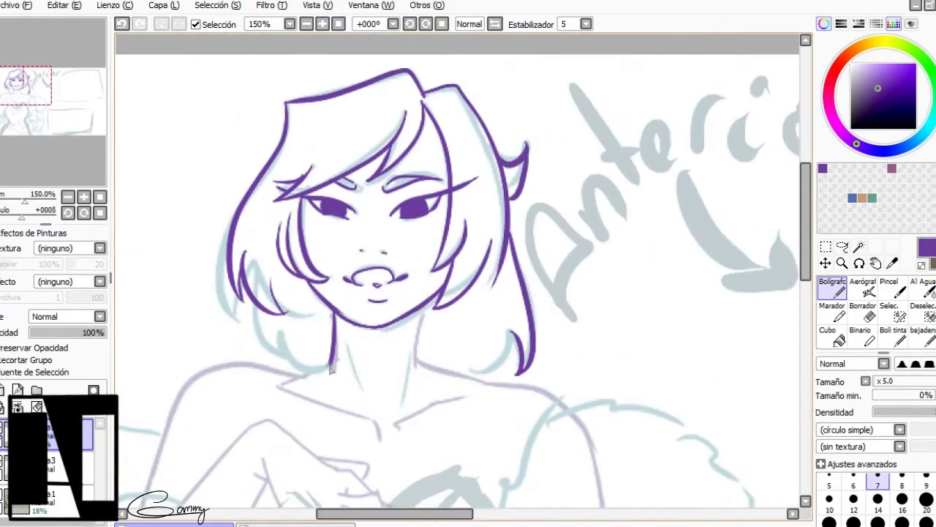
{"action": "left_click_drag", "start_coordinate": [421, 305], "coordinate": [414, 374]}
{"action": "left_click_drag", "start_coordinate": [349, 329], "coordinate": [369, 405]}
{"action": "key", "text": "ctrl+z"}
{"action": "left_click_drag", "start_coordinate": [250, 310], "coordinate": [272, 363]}
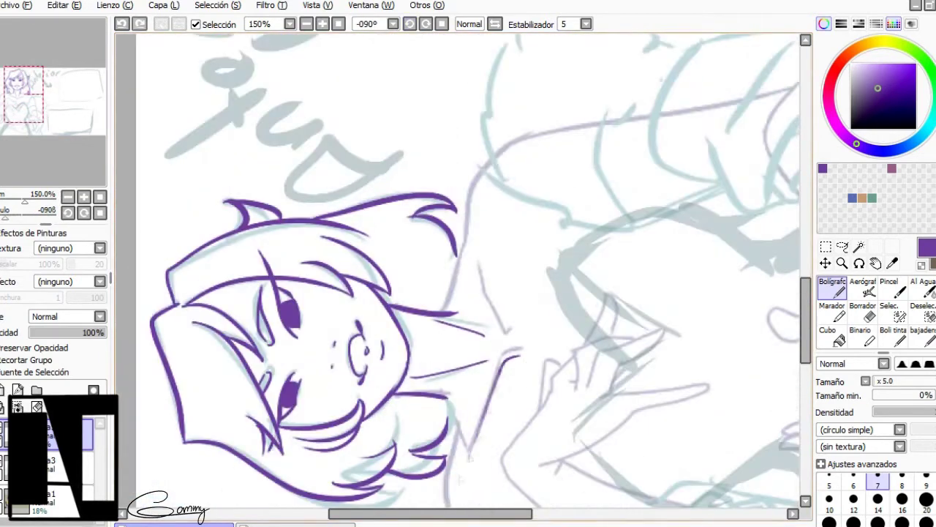
- Ink the collarbones and both shoulder lines down to the start of the upper arms
{"action": "left_click_drag", "start_coordinate": [504, 233], "coordinate": [484, 336]}
{"action": "left_click_drag", "start_coordinate": [468, 228], "coordinate": [442, 311]}
{"action": "left_click_drag", "start_coordinate": [495, 155], "coordinate": [463, 241]}
{"action": "left_click_drag", "start_coordinate": [465, 249], "coordinate": [445, 373]}
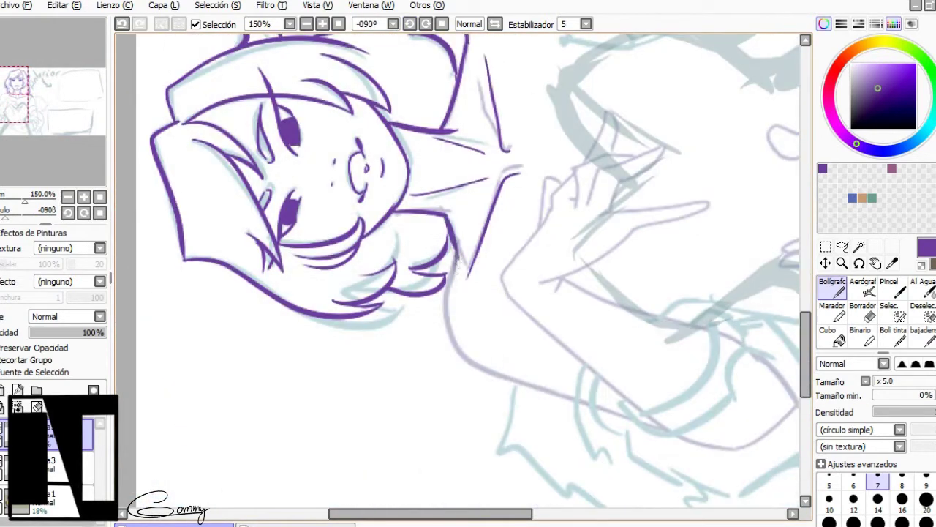
{"action": "key", "text": "ctrl+z"}
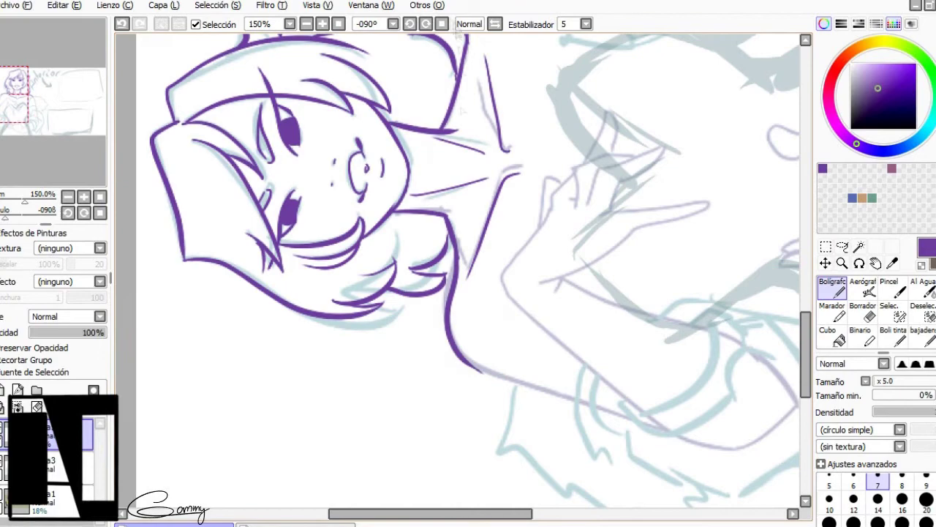
- Ink the bent fingers of the raised hand in front of the chest
{"action": "left_click_drag", "start_coordinate": [578, 205], "coordinate": [585, 161]}
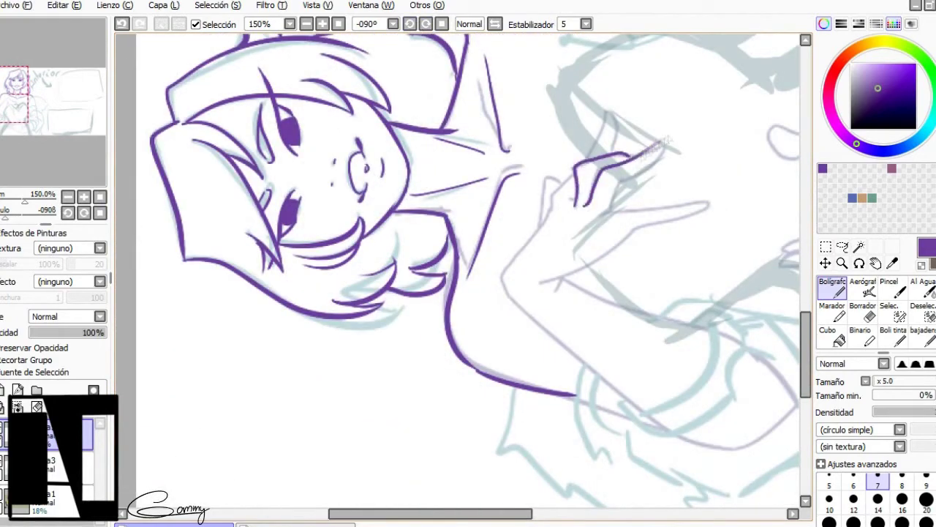
{"action": "left_click_drag", "start_coordinate": [666, 143], "coordinate": [626, 189]}
{"action": "key", "text": "ctrl+z"}
{"action": "left_click_drag", "start_coordinate": [627, 157], "coordinate": [619, 180]}
{"action": "left_click_drag", "start_coordinate": [664, 155], "coordinate": [603, 234]}
{"action": "key", "text": "ctrl+z"}
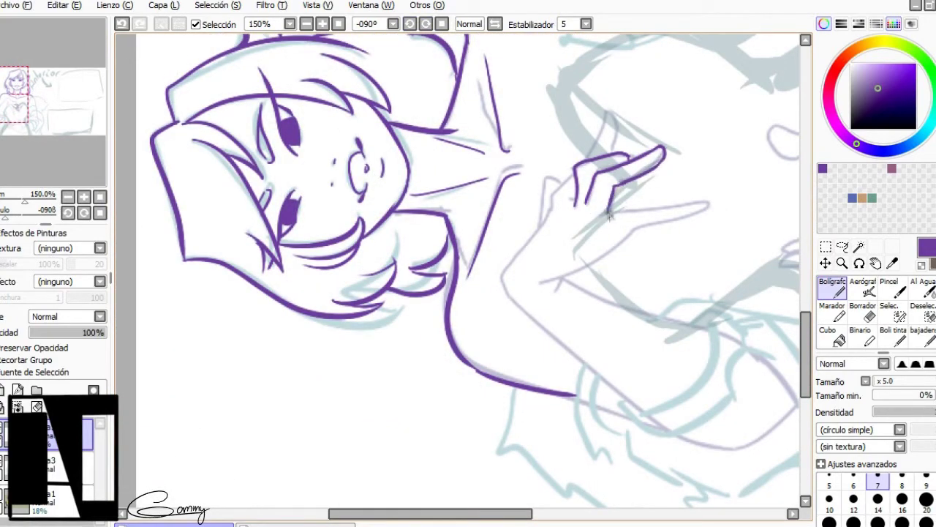
{"action": "left_click_drag", "start_coordinate": [589, 142], "coordinate": [534, 211]}
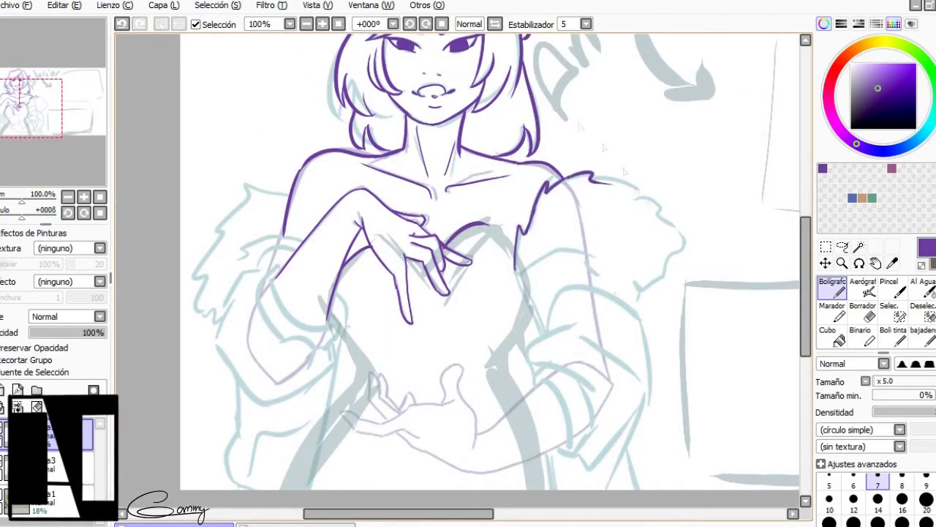
- Ink the jagged fur trim and the folded coat sleeve on the drawing's right side
{"action": "key", "text": "Delete"}
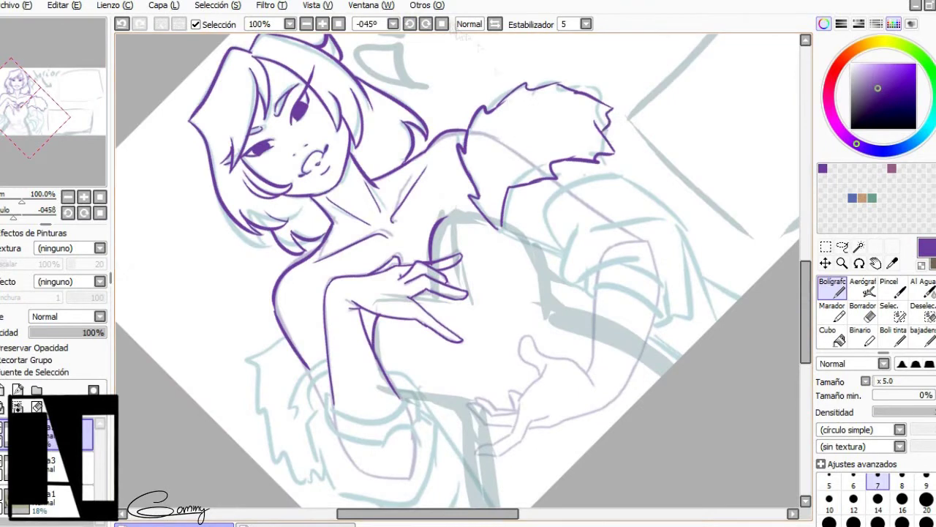
{"action": "key", "text": "Home"}
{"action": "key", "text": "ctrl+z"}
{"action": "mouse_move", "coordinate": [549, 271]}
{"action": "left_mouse_down"}
{"action": "mouse_move", "coordinate": [537, 336]}
{"action": "mouse_move", "coordinate": [539, 325]}
{"action": "left_mouse_up"}
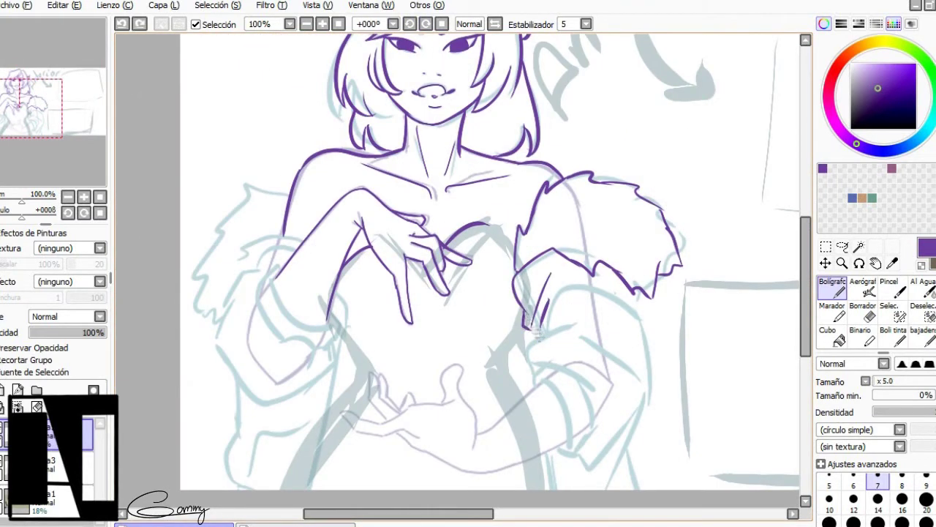
{"action": "scroll", "coordinate": [662, 333], "scroll_direction": "down", "scroll_amount": 3}
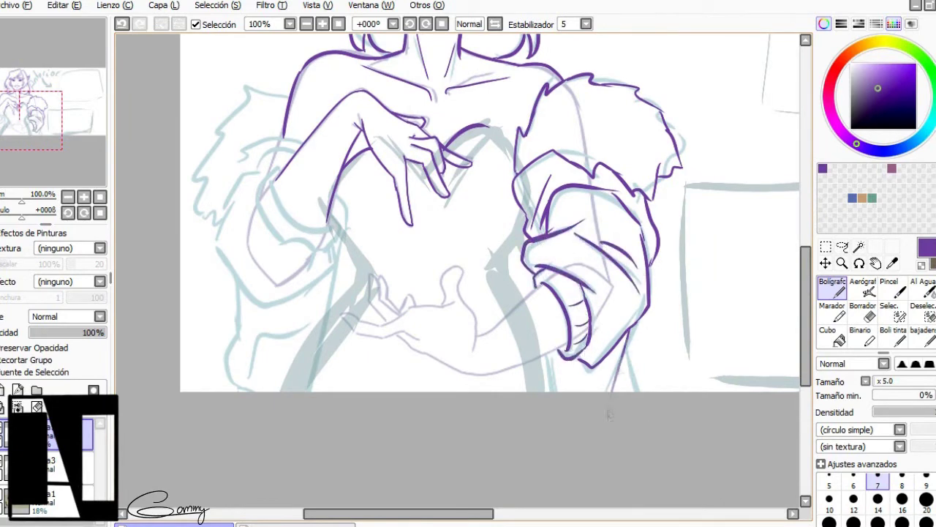
- Ink the fingers, palm edge and thumb of the lower, upturned hand
{"action": "scroll", "coordinate": [552, 356], "scroll_direction": "up", "scroll_amount": 2}
{"action": "left_click_drag", "start_coordinate": [553, 357], "coordinate": [439, 220]}
{"action": "left_click_drag", "start_coordinate": [338, 256], "coordinate": [321, 158]}
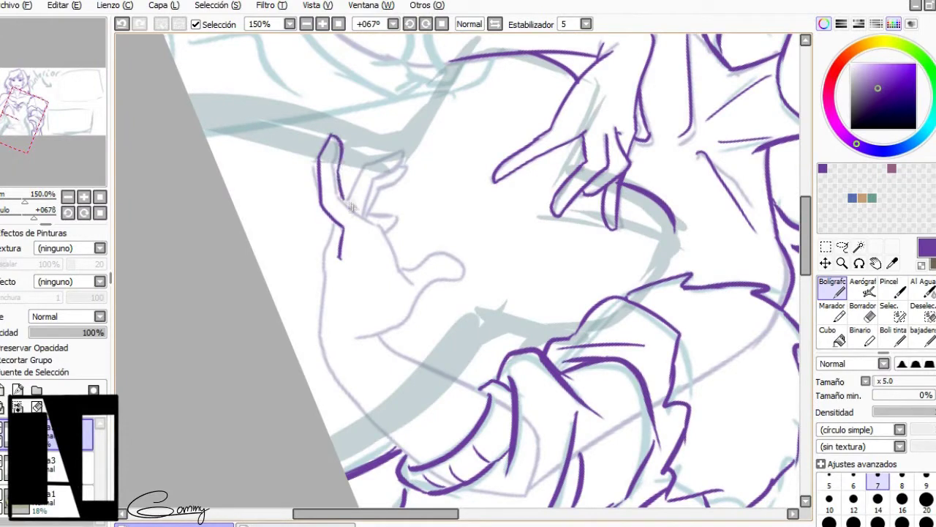
{"action": "left_click_drag", "start_coordinate": [386, 242], "coordinate": [370, 125]}
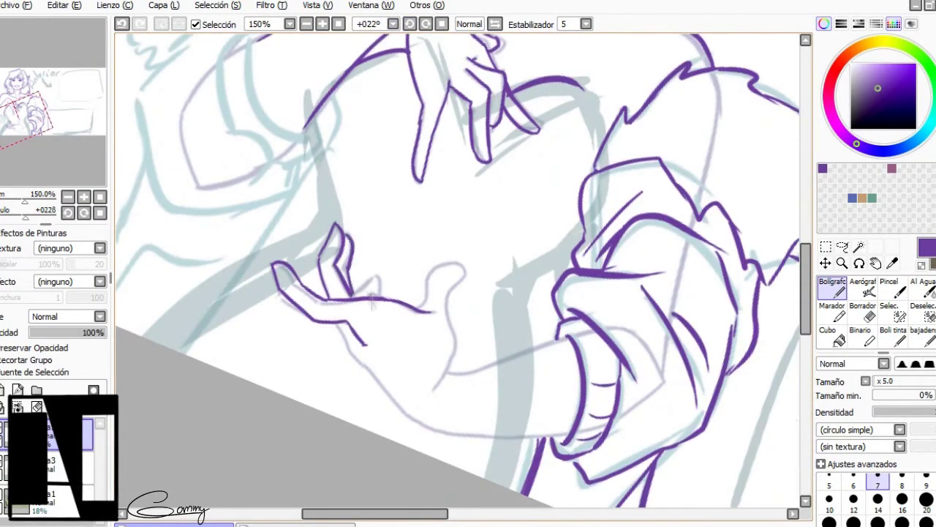
{"action": "mouse_move", "coordinate": [446, 308]}
{"action": "left_mouse_down"}
{"action": "mouse_move", "coordinate": [371, 199]}
{"action": "mouse_move", "coordinate": [344, 432]}
{"action": "mouse_move", "coordinate": [353, 438]}
{"action": "mouse_move", "coordinate": [530, 207]}
{"action": "mouse_move", "coordinate": [530, 244]}
{"action": "left_mouse_up"}
{"action": "key", "text": "ctrl+z"}
- Ink the cuff and bunched coat sleeve around the arm on the drawing's left side
{"action": "mouse_move", "coordinate": [161, 190]}
{"action": "left_mouse_down"}
{"action": "mouse_move", "coordinate": [188, 191]}
{"action": "mouse_move", "coordinate": [388, 275]}
{"action": "mouse_move", "coordinate": [482, 337]}
{"action": "left_mouse_up"}
{"action": "mouse_move", "coordinate": [387, 261]}
{"action": "left_mouse_down"}
{"action": "mouse_move", "coordinate": [365, 301]}
{"action": "mouse_move", "coordinate": [482, 371]}
{"action": "mouse_move", "coordinate": [504, 381]}
{"action": "left_mouse_up"}
{"action": "key", "text": "ctrl+z"}
{"action": "left_click_drag", "start_coordinate": [481, 336], "coordinate": [503, 387]}
{"action": "mouse_move", "coordinate": [313, 360]}
{"action": "left_mouse_down"}
{"action": "mouse_move", "coordinate": [322, 300]}
{"action": "mouse_move", "coordinate": [348, 269]}
{"action": "mouse_move", "coordinate": [412, 212]}
{"action": "left_mouse_up"}
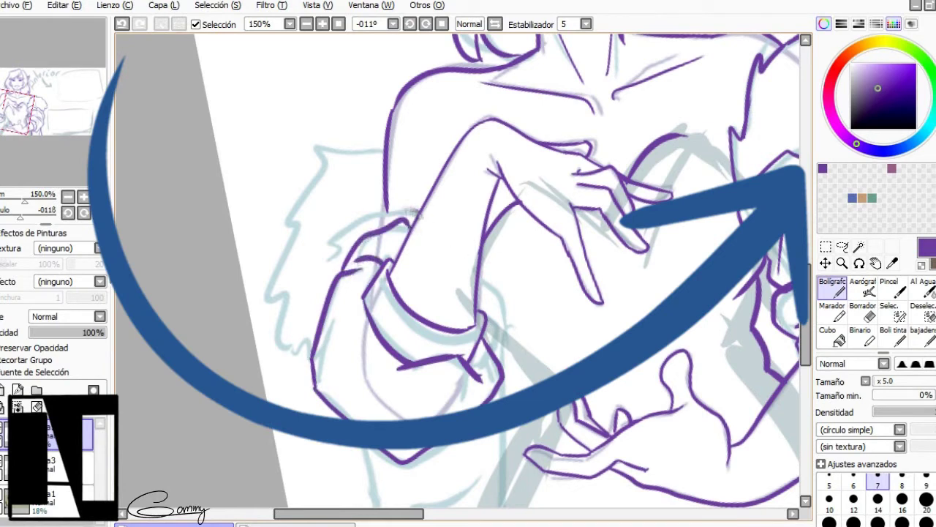
- Ink the fur trim on the left-side sleeve and the coat edges hanging below it
{"action": "left_click_drag", "start_coordinate": [318, 272], "coordinate": [417, 206]}
{"action": "mouse_move", "coordinate": [482, 265]}
{"action": "left_mouse_down"}
{"action": "mouse_move", "coordinate": [508, 337]}
{"action": "mouse_move", "coordinate": [511, 506]}
{"action": "left_mouse_up"}
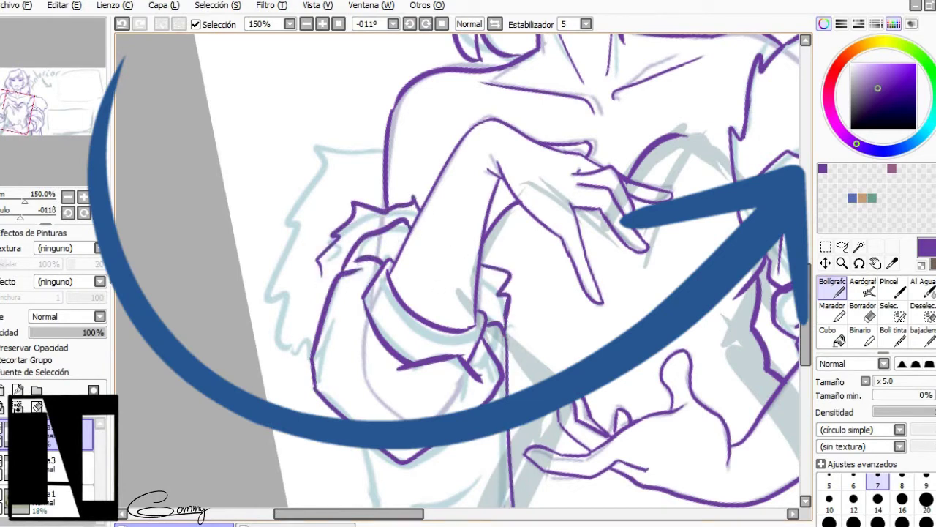
{"action": "scroll", "coordinate": [457, 271], "scroll_direction": "down", "scroll_amount": 3}
{"action": "left_click_drag", "start_coordinate": [327, 56], "coordinate": [272, 183]}
{"action": "left_click_drag", "start_coordinate": [270, 168], "coordinate": [306, 265]}
{"action": "left_click_drag", "start_coordinate": [386, 370], "coordinate": [421, 501]}
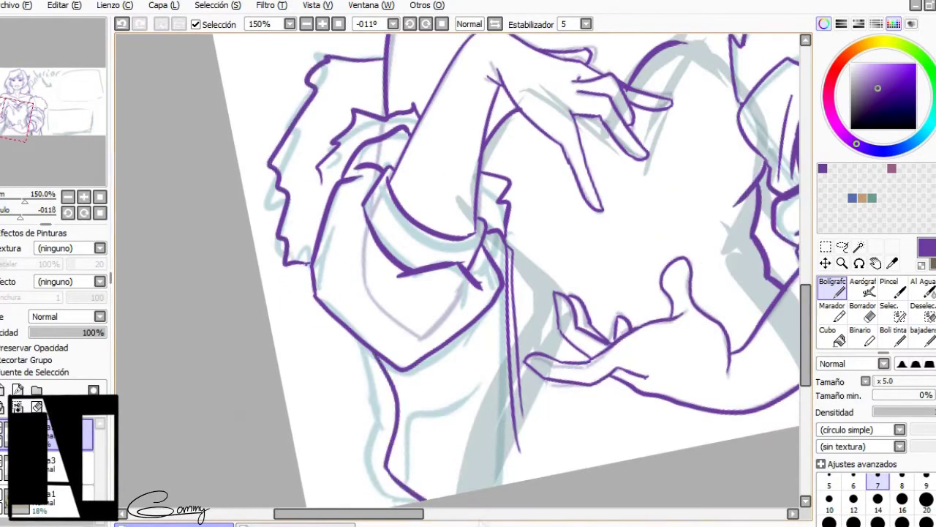
{"action": "left_click_drag", "start_coordinate": [540, 341], "coordinate": [513, 265]}
{"action": "key", "text": "Home"}
{"action": "key", "text": "ctrl+minus"}
{"action": "key", "text": "ctrl+minus"}
{"action": "key", "text": "ctrl+minus"}
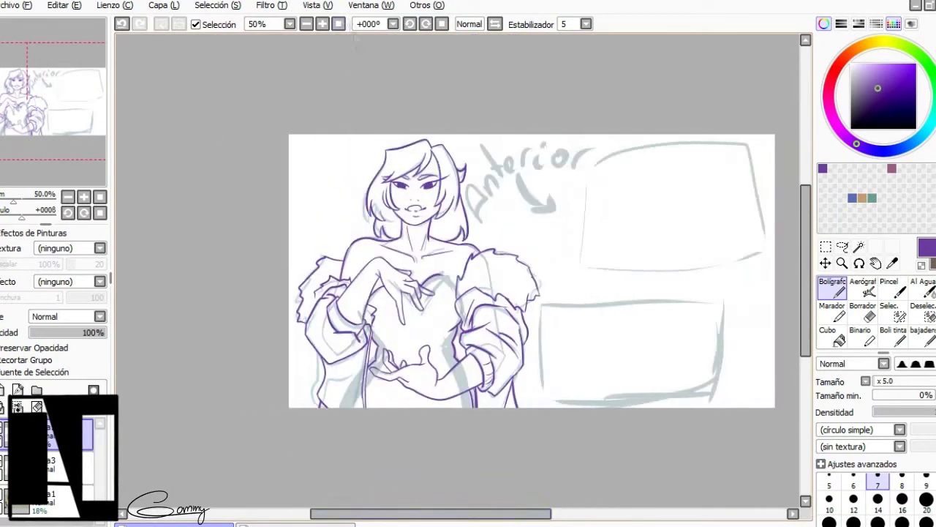
- Ink a choker band around the neck and short dashed marks on the shoulders
{"action": "key", "text": "ctrl+plus"}
{"action": "key", "text": "ctrl+plus"}
{"action": "key", "text": "ctrl+plus"}
{"action": "key", "text": "ctrl+minus"}
{"action": "key", "text": "ctrl+minus"}
{"action": "key", "text": "ctrl+minus"}
{"action": "key", "text": "ctrl+minus"}
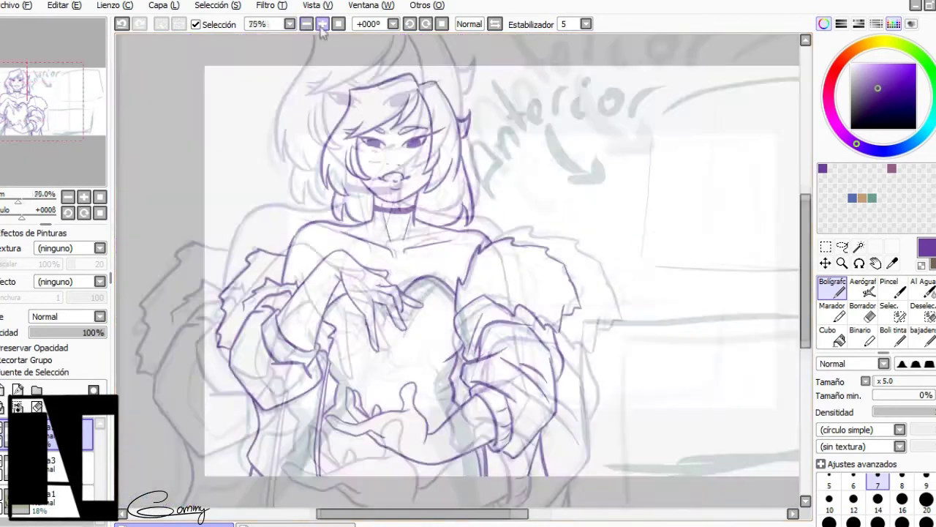
{"action": "key", "text": "ctrl+plus"}
{"action": "key", "text": "ctrl+plus"}
{"action": "key", "text": "ctrl+plus"}
{"action": "key", "text": "ctrl+minus"}
{"action": "key", "text": "ctrl+minus"}
{"action": "key", "text": "ctrl+minus"}
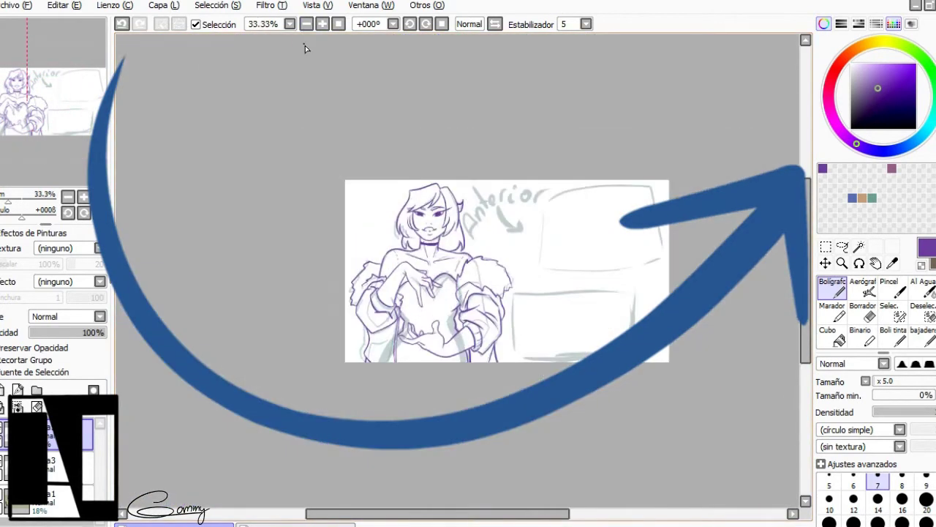
{"action": "key", "text": "ctrl+plus"}
{"action": "key", "text": "ctrl+plus"}
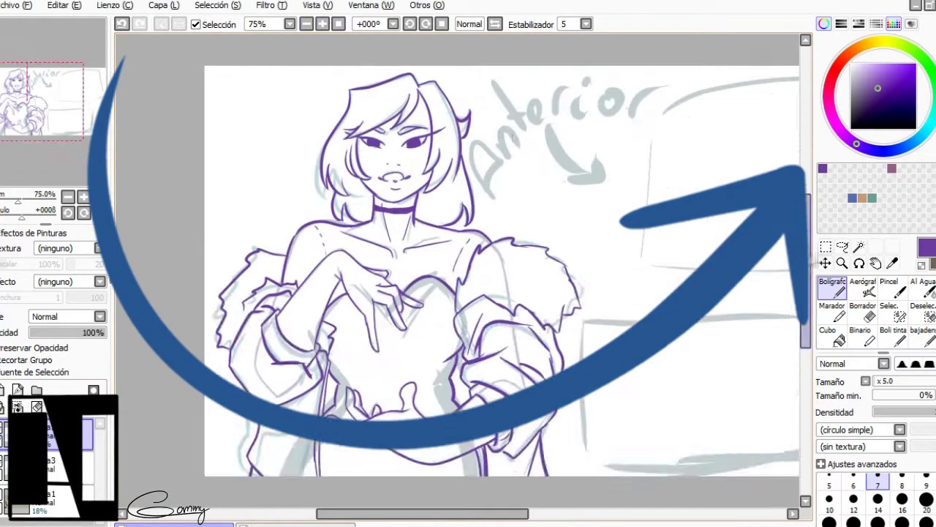
- Hand-letter the word "Anterior" beside the head in purple and draw a small curved arrow beneath it
{"action": "key", "text": "ctrl+z"}
{"action": "mouse_move", "coordinate": [477, 216]}
{"action": "left_mouse_down"}
{"action": "mouse_move", "coordinate": [484, 263]}
{"action": "mouse_move", "coordinate": [519, 218]}
{"action": "left_mouse_up"}
{"action": "left_click_drag", "start_coordinate": [483, 158], "coordinate": [504, 210]}
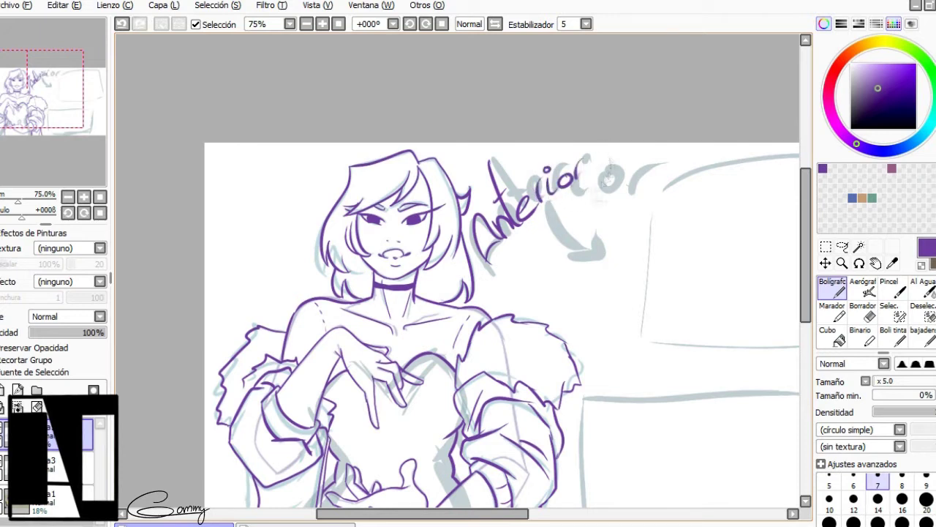
{"action": "key", "text": "ctrl+minus"}
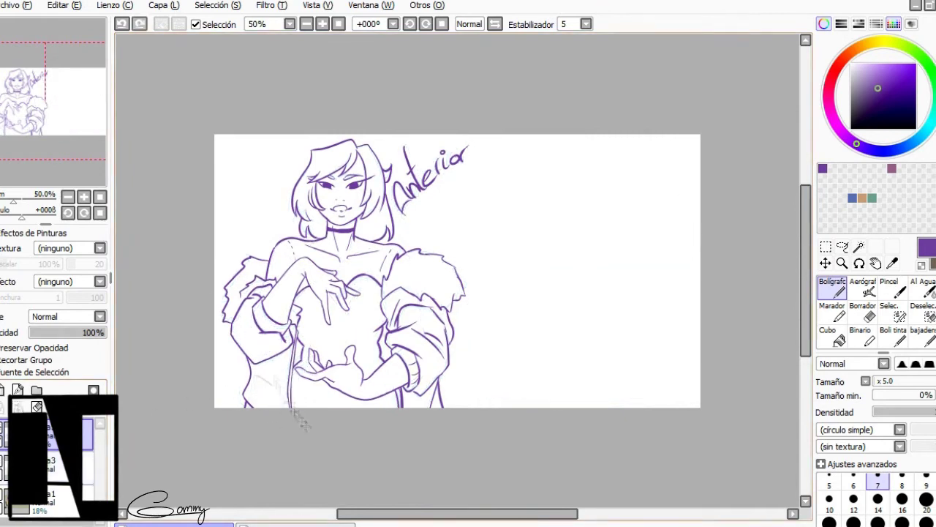
{"action": "left_click_drag", "start_coordinate": [70, 128], "coordinate": [57, 111]}
{"action": "left_click_drag", "start_coordinate": [442, 217], "coordinate": [531, 234]}
- Fill the coat lining on both sides of the waist with purple and add a small chevron mark at mid-torso
{"action": "key", "text": "g"}
{"action": "left_click", "coordinate": [386, 376]}
{"action": "left_click", "coordinate": [470, 362]}
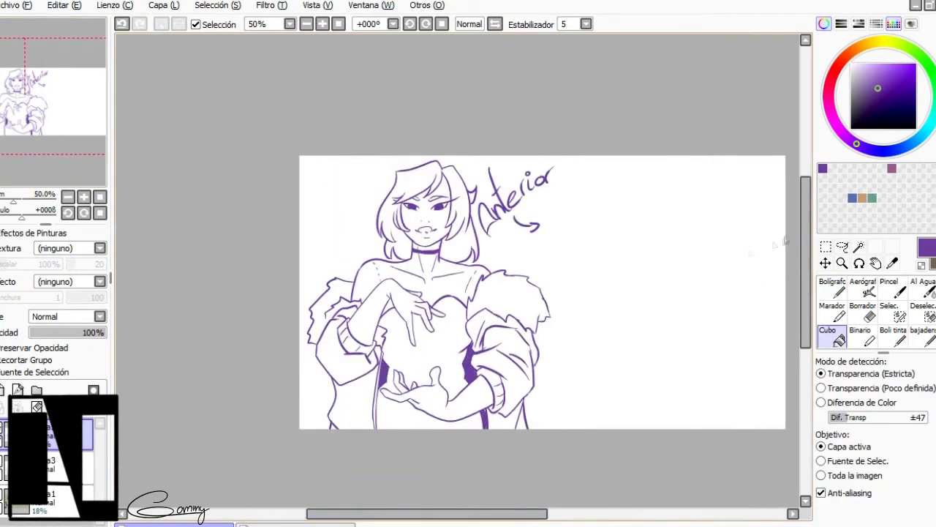
{"action": "key", "text": "n"}
{"action": "key", "text": "ctrl+plus"}
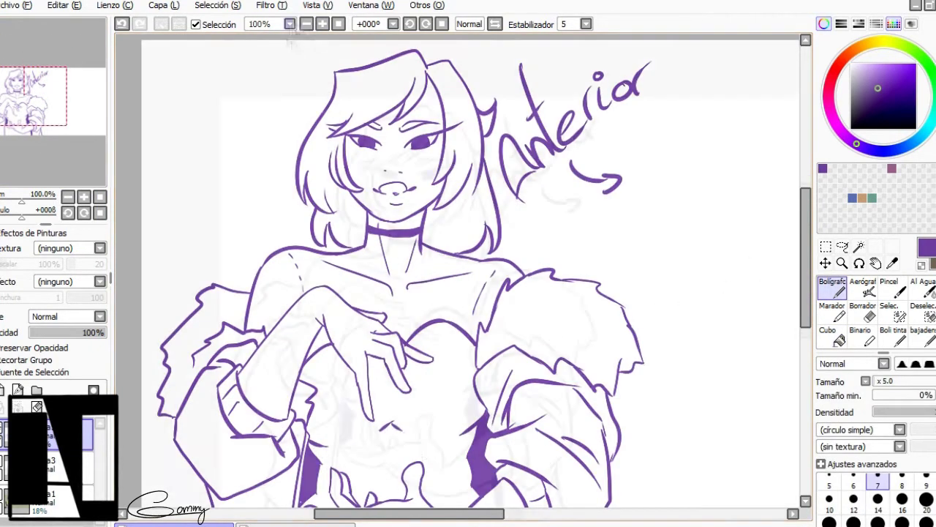
{"action": "key", "text": "ctrl+minus"}
- Shift the reference illustration to the right of the figure and fill both coat sleeves with dark slate blue on a separate layer
{"action": "left_click", "coordinate": [69, 495]}
{"action": "left_click_drag", "start_coordinate": [330, 292], "coordinate": [580, 346]}
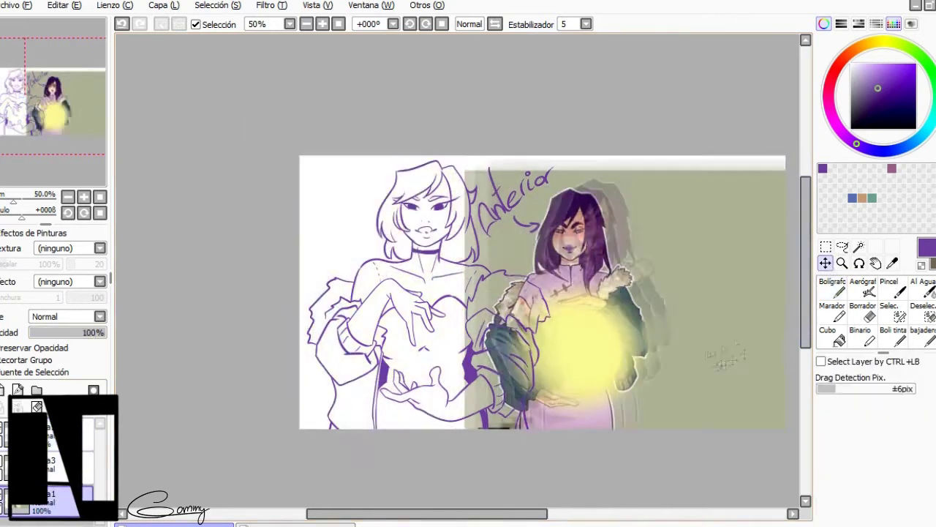
{"action": "key", "text": "g"}
{"action": "left_click", "coordinate": [348, 368]}
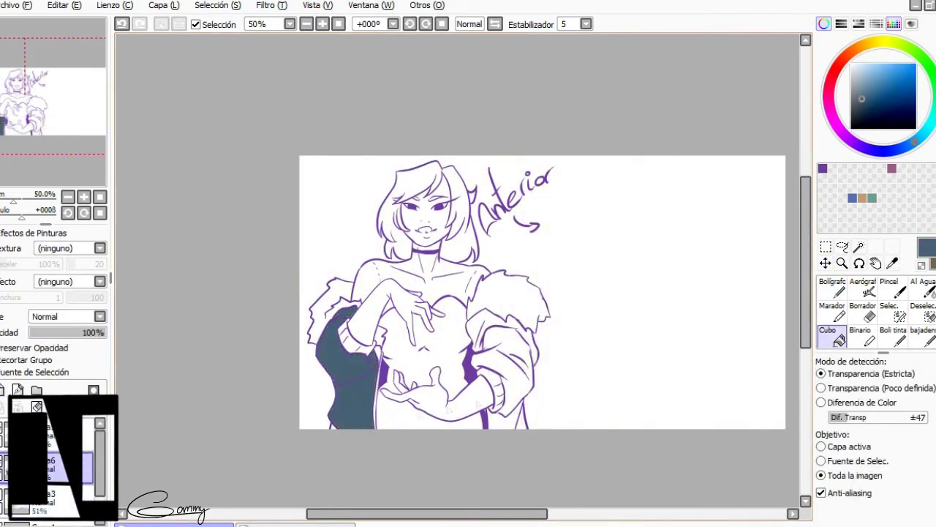
{"action": "left_click", "coordinate": [502, 370]}
- Reduce the pen size to 16 and paint the cuff and leftover gaps of the right-side sleeve slate blue
{"action": "key", "text": "n"}
{"action": "key", "text": "ctrl+plus"}
{"action": "key", "text": "ctrl+plus"}
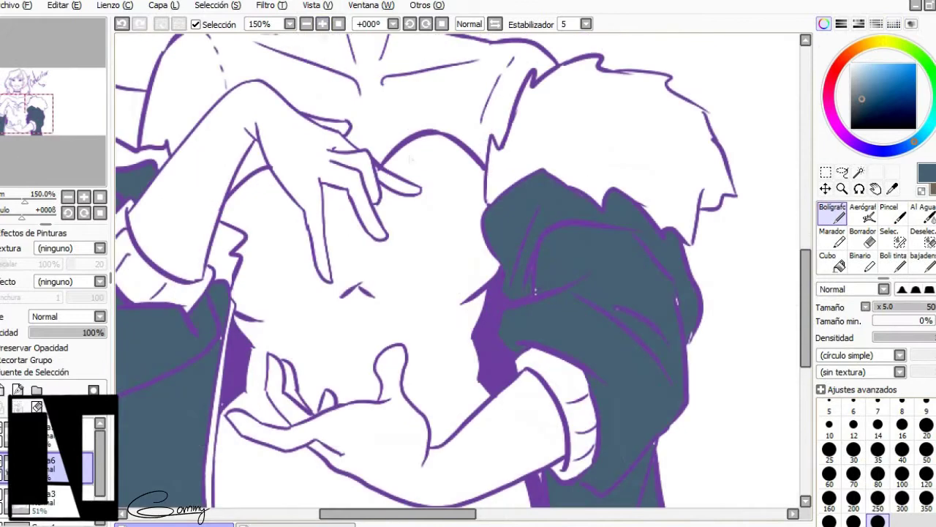
{"action": "key", "text": "g"}
{"action": "key", "text": "n"}
{"action": "key", "text": "bracketleft"}
{"action": "key", "text": "bracketleft"}
{"action": "key", "text": "bracketleft"}
{"action": "key", "text": "bracketleft"}
{"action": "key", "text": "bracketleft"}
{"action": "key", "text": "bracketleft"}
{"action": "key", "text": "bracketleft"}
{"action": "key", "text": "bracketleft"}
{"action": "key", "text": "bracketleft"}
{"action": "key", "text": "bracketleft"}
{"action": "key", "text": "bracketleft"}
{"action": "scroll", "coordinate": [658, 366], "scroll_direction": "down", "scroll_amount": 3}
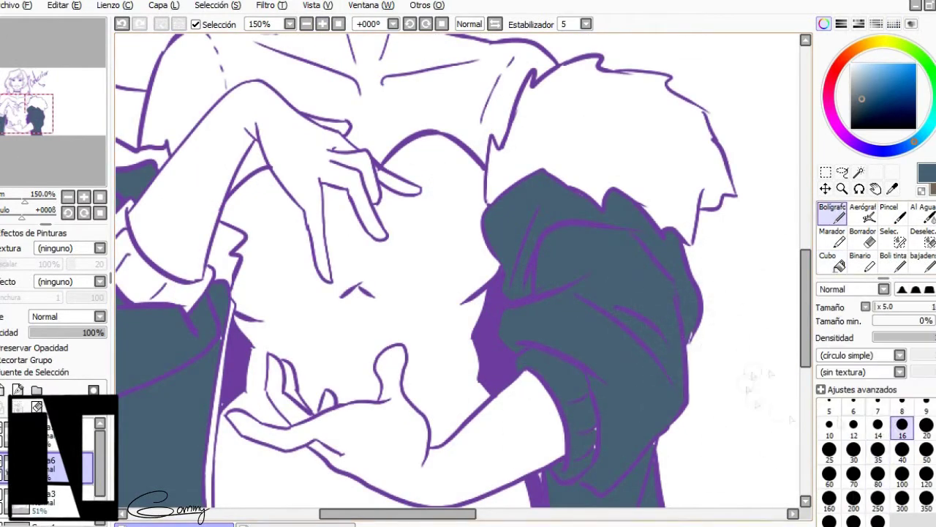
- Paint the left-side cuff and the unfilled strip along the coat edge slate blue with a size 12 pen
{"action": "left_click_drag", "start_coordinate": [225, 293], "coordinate": [209, 430]}
{"action": "left_click_drag", "start_coordinate": [217, 369], "coordinate": [231, 196]}
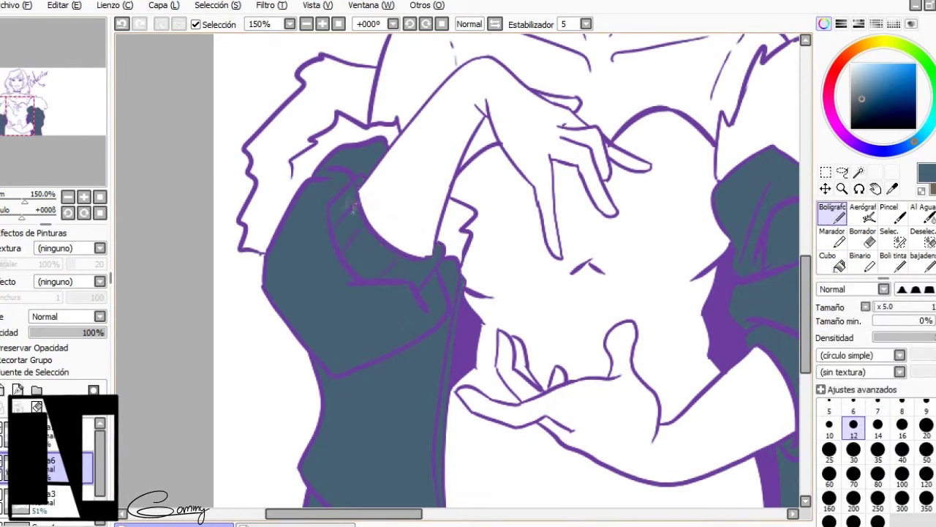
{"action": "key", "text": "ctrl+minus"}
{"action": "key", "text": "ctrl+minus"}
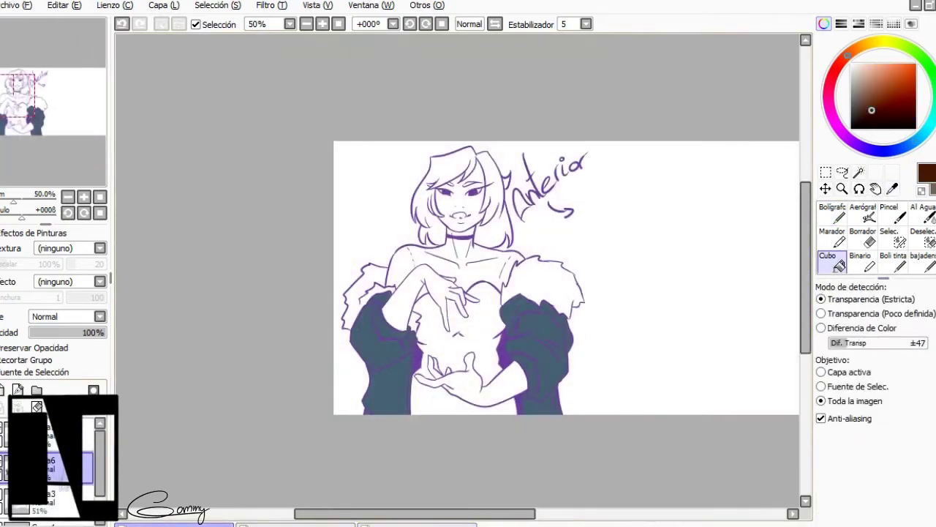
- Fill the fur trim on both sleeves with dark brown on a separate layer
{"action": "left_click", "coordinate": [365, 289]}
{"action": "left_click", "coordinate": [413, 322]}
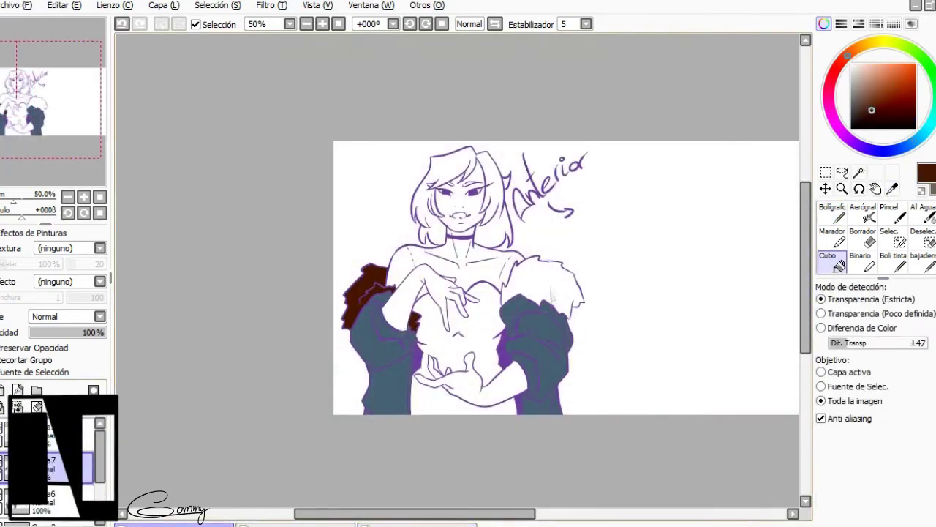
{"action": "left_click", "coordinate": [552, 296]}
{"action": "key", "text": "ctrl+plus"}
{"action": "key", "text": "ctrl+plus"}
{"action": "key", "text": "n"}
{"action": "left_click_drag", "start_coordinate": [746, 359], "coordinate": [578, 388]}
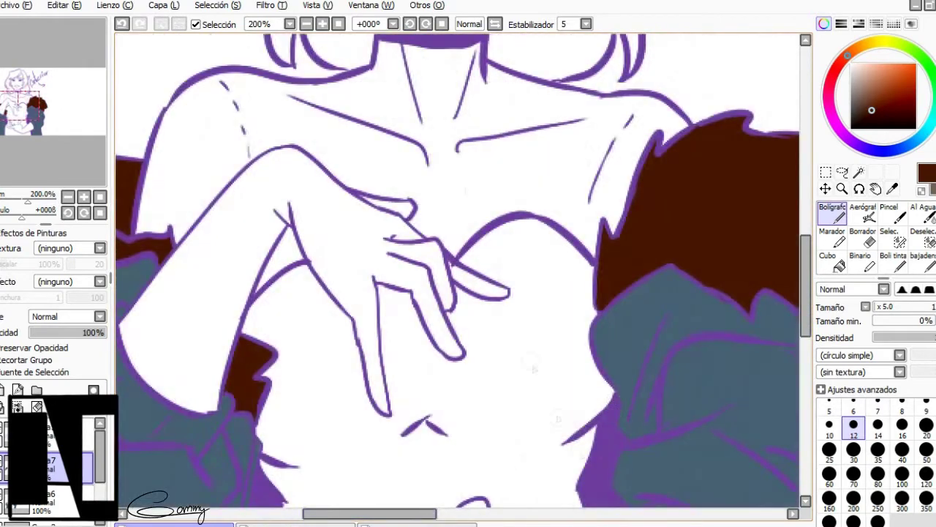
{"action": "key", "text": "ctrl+minus"}
{"action": "key", "text": "ctrl+minus"}
- Fill the strapless bodice with dark charcoal grey on its own layer below the coat colours
{"action": "left_click", "coordinate": [828, 260]}
{"action": "left_click", "coordinate": [44, 505]}
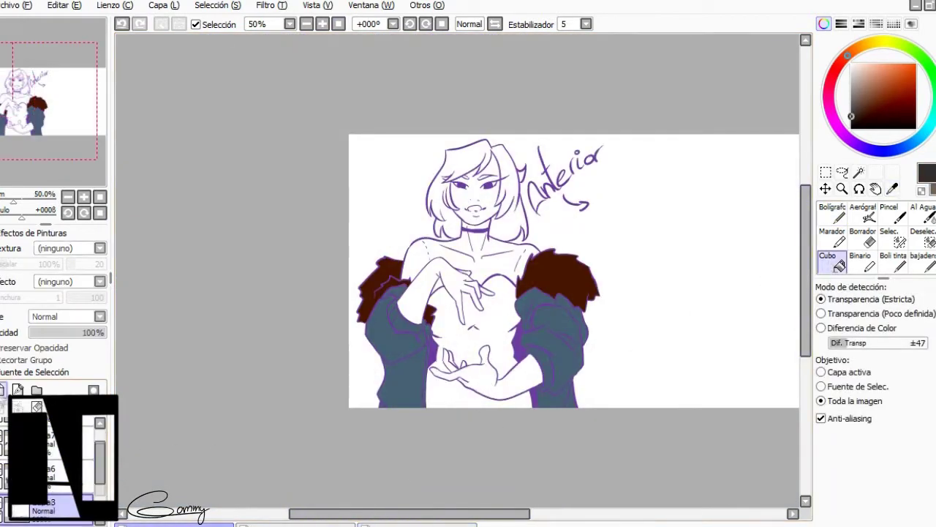
{"action": "left_click", "coordinate": [475, 343]}
{"action": "key", "text": "ctrl+plus"}
{"action": "key", "text": "ctrl+plus"}
{"action": "key", "text": "n"}
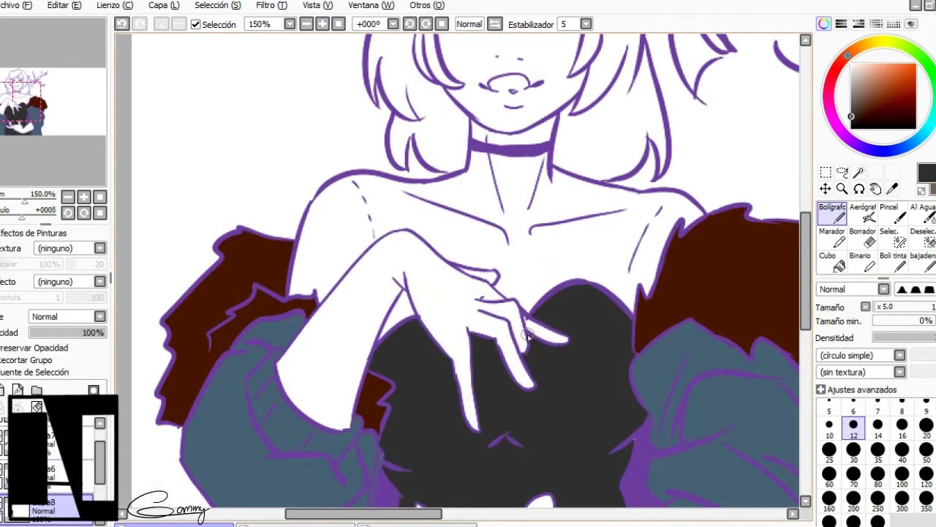
{"action": "key", "text": "ctrl+minus"}
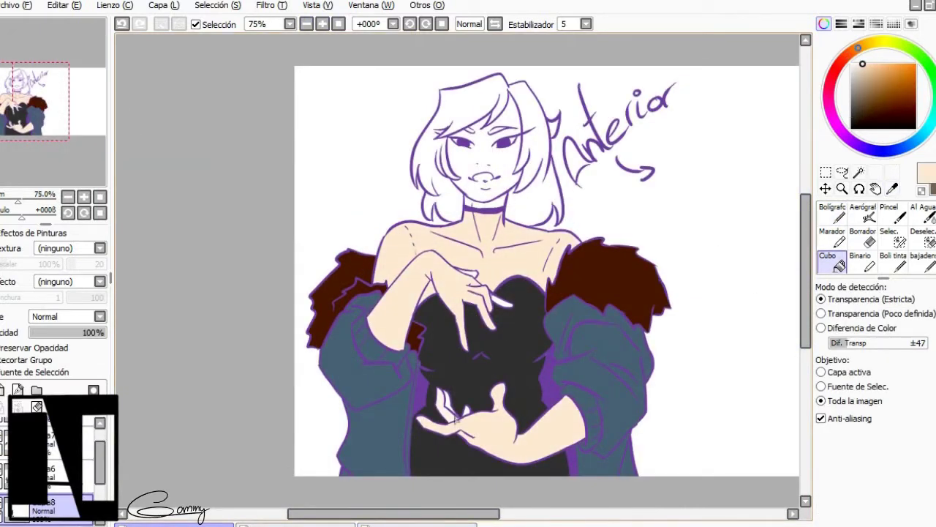
- Fill the face with pale cream skin colour on a new layer and touch up leftover skin gaps with a size 12 pen
{"action": "key", "text": "ctrl+shift+n"}
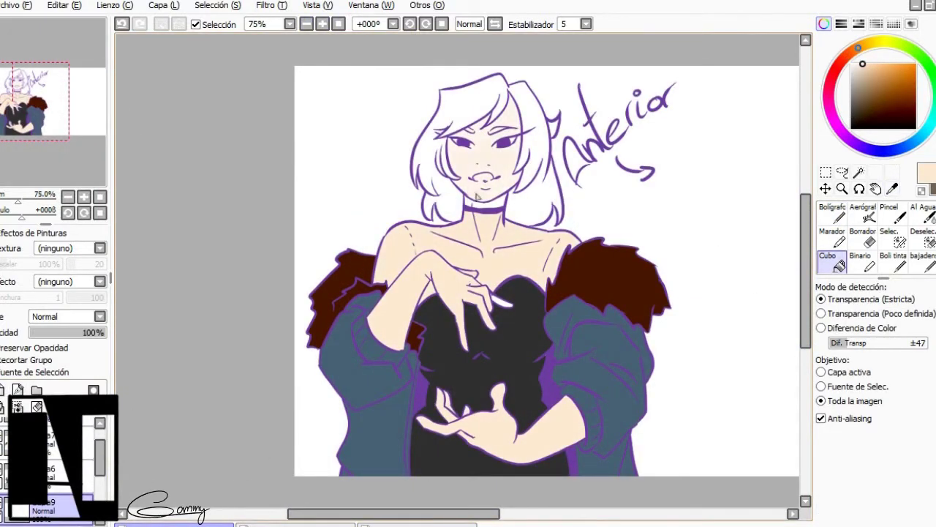
{"action": "key", "text": "ctrl+plus"}
{"action": "key", "text": "ctrl+plus"}
{"action": "key", "text": "ctrl+plus"}
{"action": "key", "text": "n"}
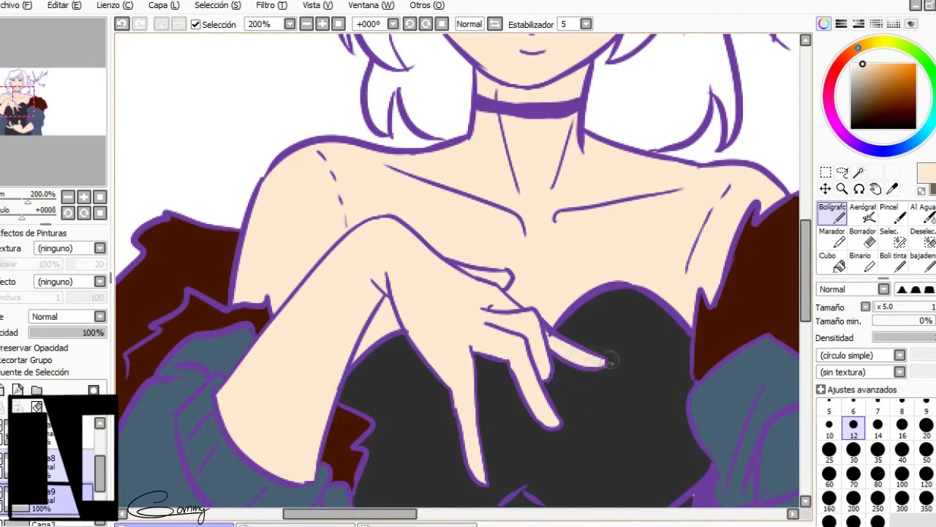
{"action": "scroll", "coordinate": [457, 271], "scroll_direction": "down", "scroll_amount": 5}
{"action": "scroll", "coordinate": [457, 271], "scroll_direction": "up", "scroll_amount": 10}
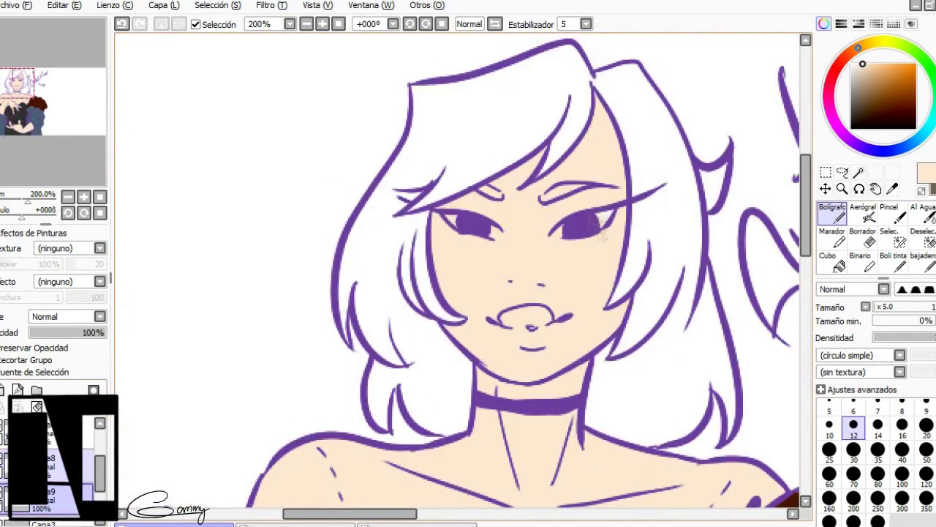
- Fill the neck, shoulders and chest with grey-brown on a separate layer to make a high-necked top
{"action": "key", "text": "ctrl+minus"}
{"action": "key", "text": "ctrl+minus"}
{"action": "key", "text": "ctrl+minus"}
{"action": "key", "text": "ctrl+minus"}
{"action": "key", "text": "g"}
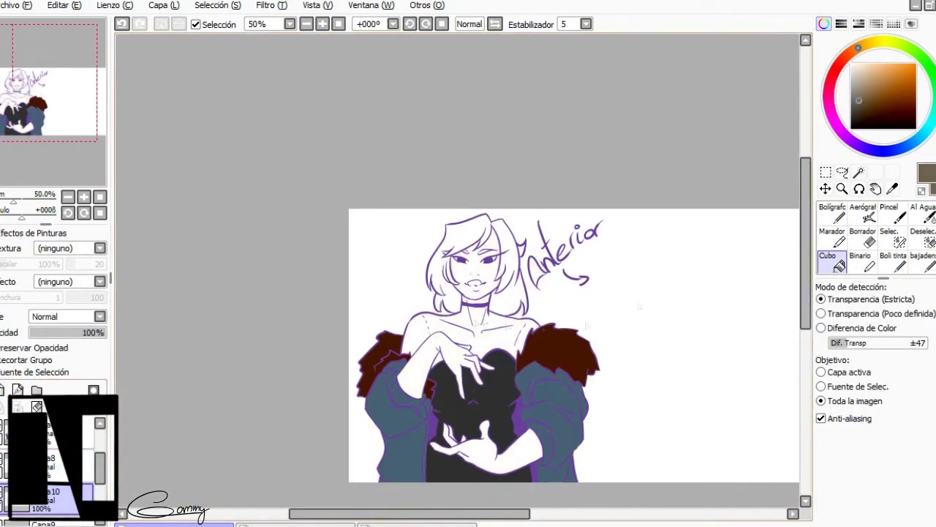
{"action": "left_click", "coordinate": [468, 329]}
{"action": "left_click", "coordinate": [468, 453]}
{"action": "scroll", "coordinate": [468, 329], "scroll_direction": "up", "scroll_amount": 2}
- Fill all the hair sections with dark purple on the layer below the bodice colours
{"action": "left_click", "coordinate": [512, 409], "text": "alt"}
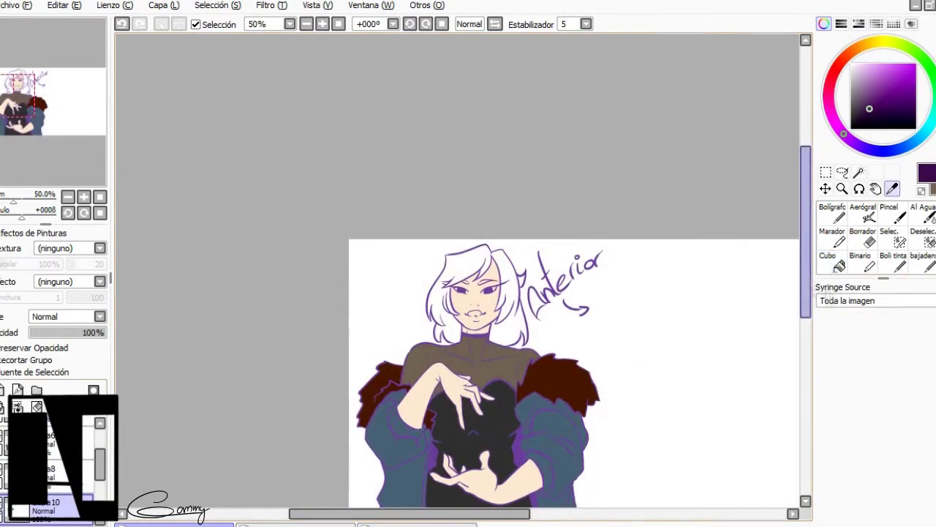
{"action": "left_click", "coordinate": [468, 263]}
{"action": "key", "text": "ctrl+z"}
{"action": "left_click", "coordinate": [44, 476]}
{"action": "left_click", "coordinate": [476, 278]}
- Paint the eyebrows dark purple and the whites of both eyes light grey with a size 12 pen
{"action": "left_click", "coordinate": [322, 24]}
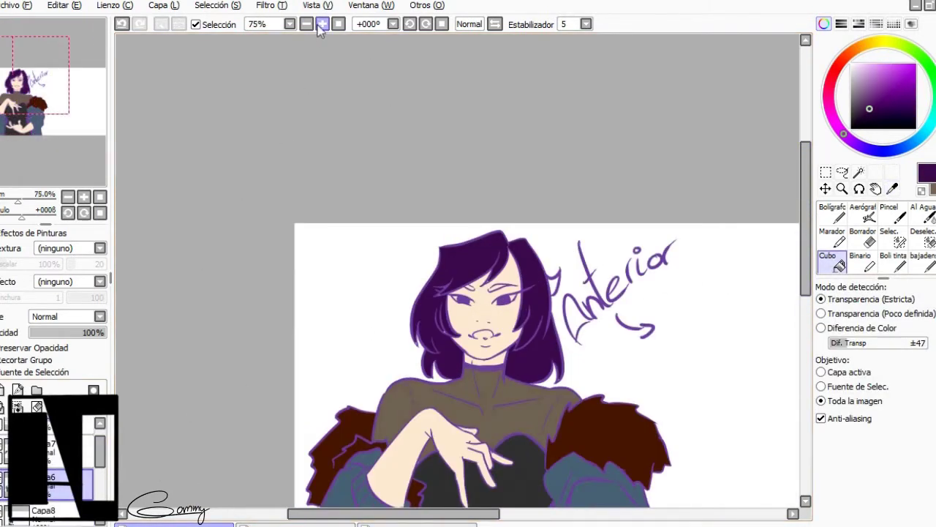
{"action": "key", "text": "ctrl+plus"}
{"action": "key", "text": "ctrl+plus"}
{"action": "key", "text": "ctrl+plus"}
{"action": "key", "text": "n"}
{"action": "left_click_drag", "start_coordinate": [698, 296], "coordinate": [718, 310]}
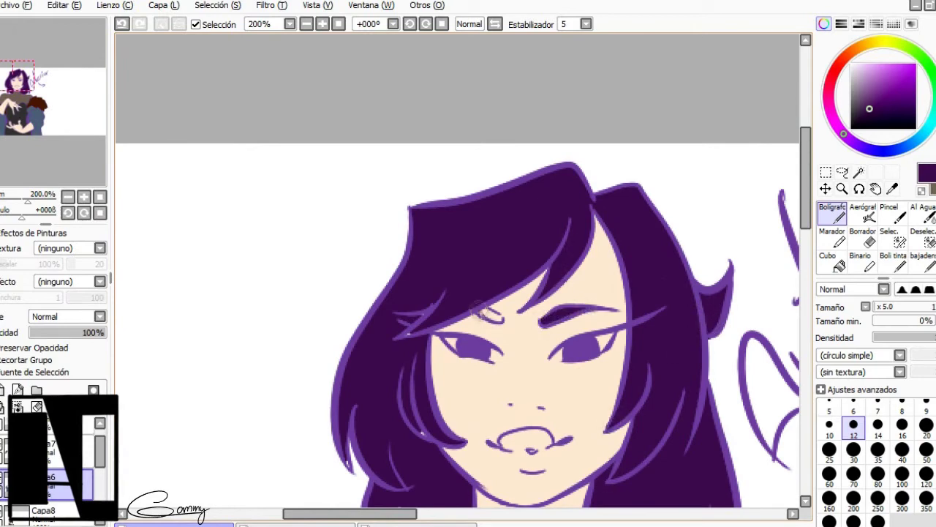
{"action": "key", "text": "ctrl+minus"}
{"action": "key", "text": "ctrl+minus"}
{"action": "key", "text": "ctrl+minus"}
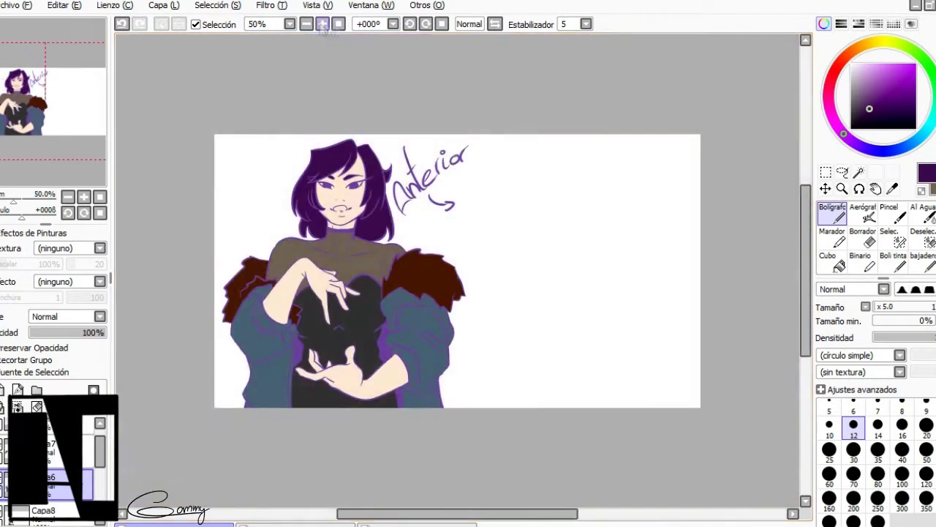
{"action": "scroll", "coordinate": [210, 276], "scroll_direction": "up", "scroll_amount": 1}
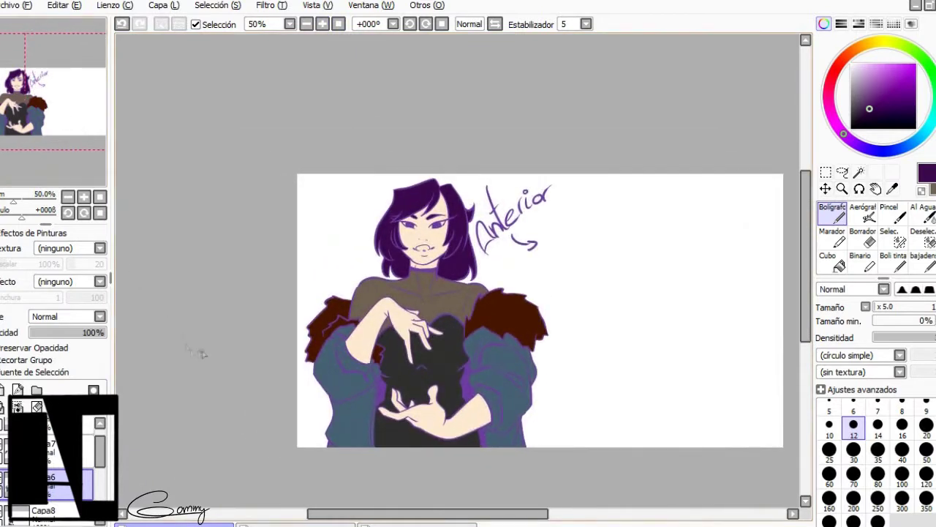
{"action": "scroll", "coordinate": [395, 238], "scroll_direction": "up", "scroll_amount": 5}
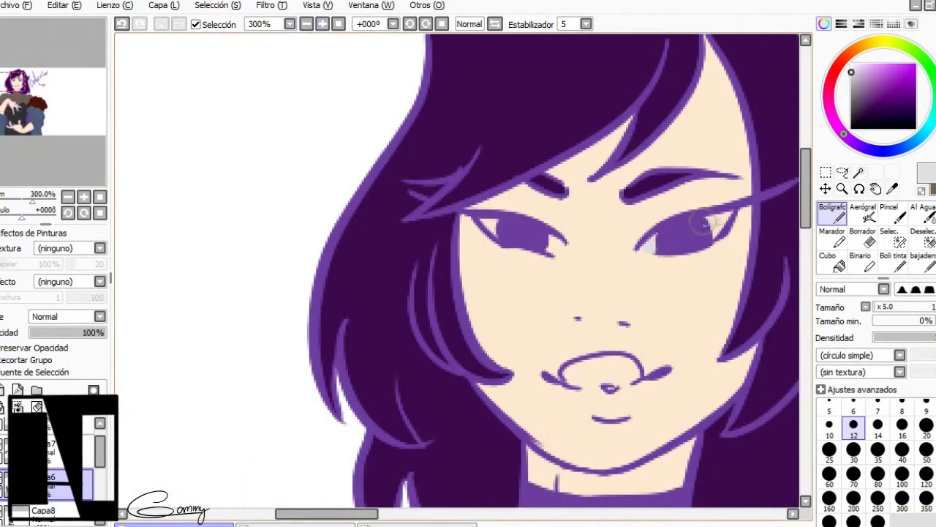
- Airbrush the lips muted rose at size 20, making the upper lip darker
{"action": "left_click", "coordinate": [863, 213]}
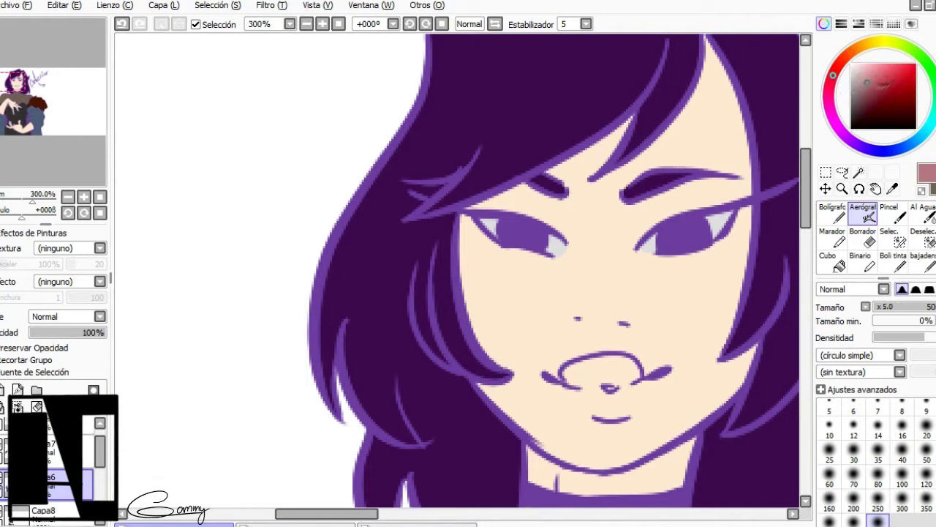
{"action": "left_click", "coordinate": [926, 430]}
{"action": "mouse_move", "coordinate": [585, 373]}
{"action": "left_mouse_down"}
{"action": "mouse_move", "coordinate": [618, 380]}
{"action": "mouse_move", "coordinate": [607, 366]}
{"action": "mouse_move", "coordinate": [615, 398]}
{"action": "left_mouse_up"}
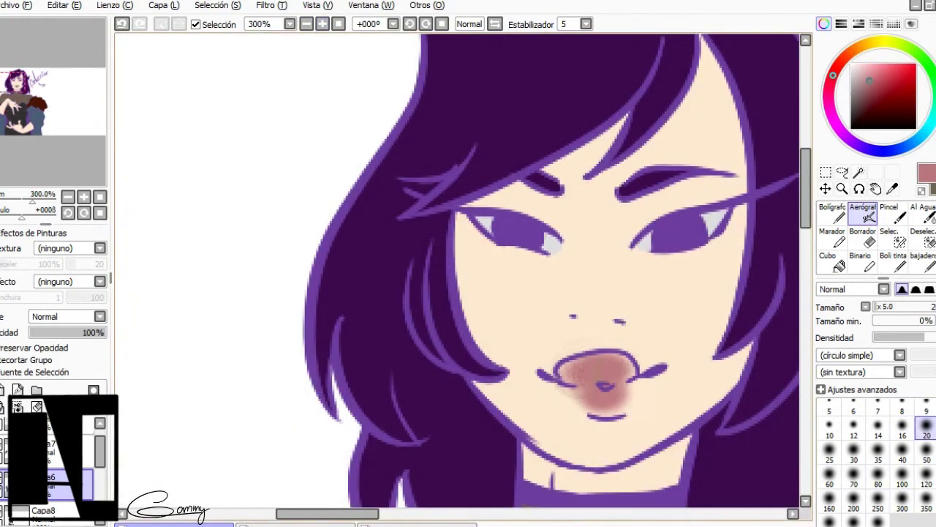
{"action": "mouse_move", "coordinate": [578, 366]}
{"action": "left_mouse_down"}
{"action": "mouse_move", "coordinate": [618, 377]}
{"action": "mouse_move", "coordinate": [613, 404]}
{"action": "left_mouse_up"}
- Add light pink colour and small white highlights to the lower lip, using a size 5 pen
{"action": "left_click", "coordinate": [860, 64]}
{"action": "left_click", "coordinate": [834, 214]}
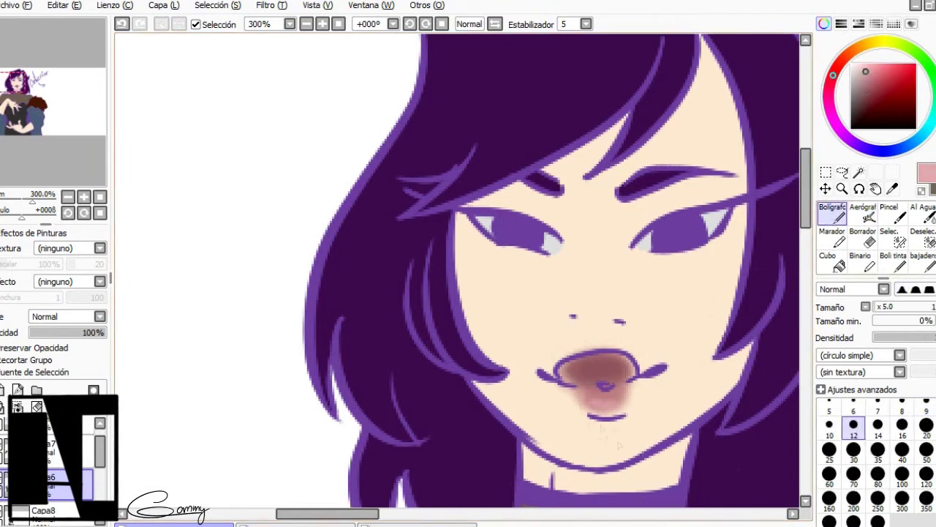
{"action": "left_click", "coordinate": [829, 406]}
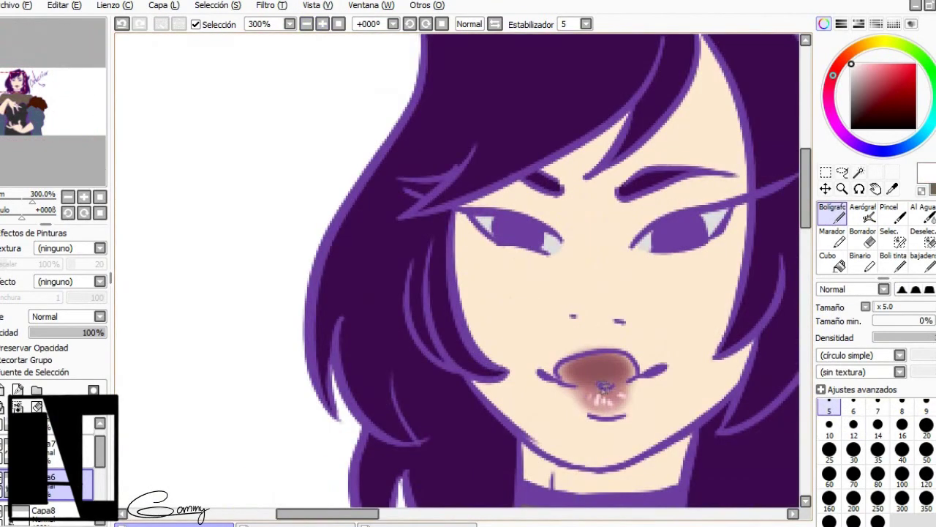
{"action": "left_click", "coordinate": [605, 389], "text": "alt"}
- Airbrush a soft red blush on both cheeks beside and below the eyes
{"action": "left_click", "coordinate": [889, 74]}
{"action": "left_click", "coordinate": [837, 66]}
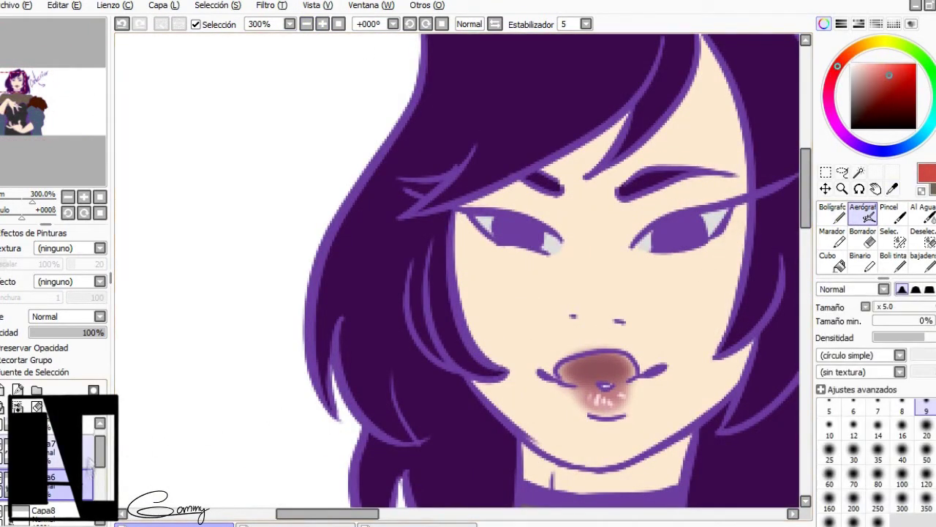
{"action": "left_click", "coordinate": [863, 214]}
{"action": "left_click_drag", "start_coordinate": [706, 234], "coordinate": [742, 256]}
{"action": "mouse_move", "coordinate": [465, 234]}
{"action": "left_mouse_down"}
{"action": "mouse_move", "coordinate": [505, 271]}
{"action": "mouse_move", "coordinate": [503, 259]}
{"action": "left_mouse_up"}
- Shade the neck below the chin with a darker skin tone and repaint the chin in the pale cream skin colour
{"action": "left_click", "coordinate": [923, 213]}
{"action": "left_click", "coordinate": [892, 189]}
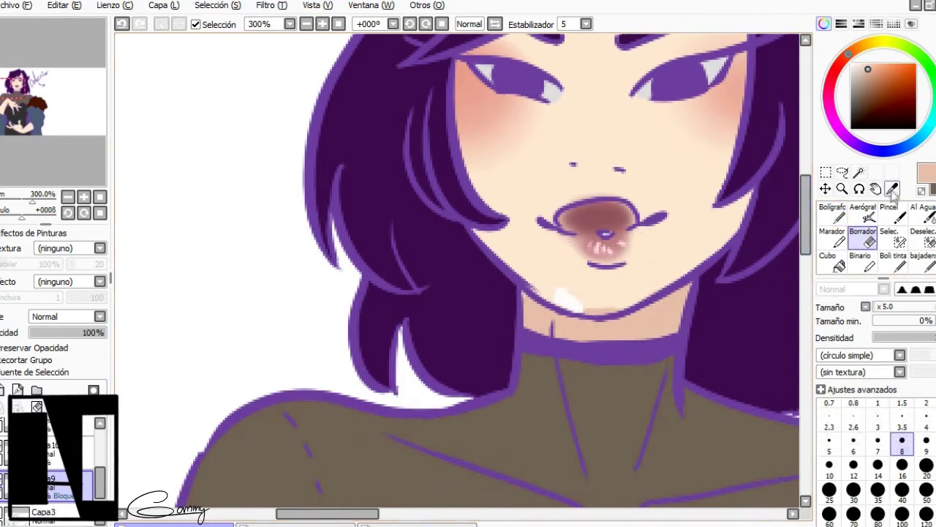
{"action": "left_click", "coordinate": [571, 300], "text": "alt"}
{"action": "left_click", "coordinate": [878, 449]}
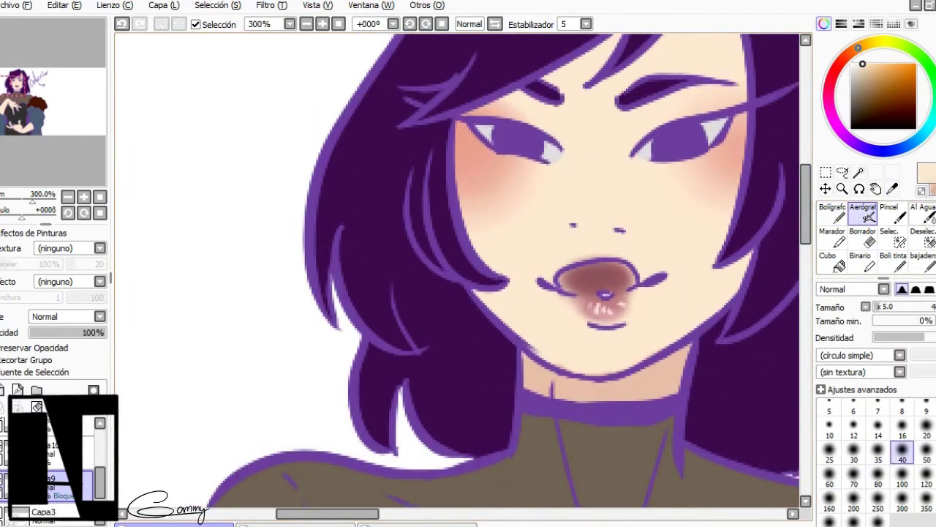
- Airbrush soft brown shading along the nose and on the forehead beneath the hair
{"action": "left_click_drag", "start_coordinate": [578, 146], "coordinate": [608, 234]}
{"action": "left_click_drag", "start_coordinate": [592, 110], "coordinate": [614, 219]}
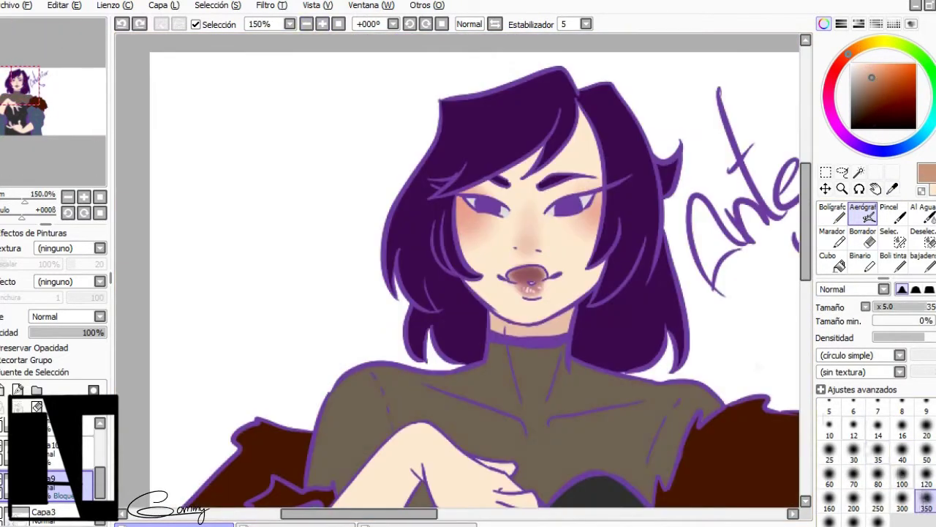
{"action": "left_click", "coordinate": [902, 474]}
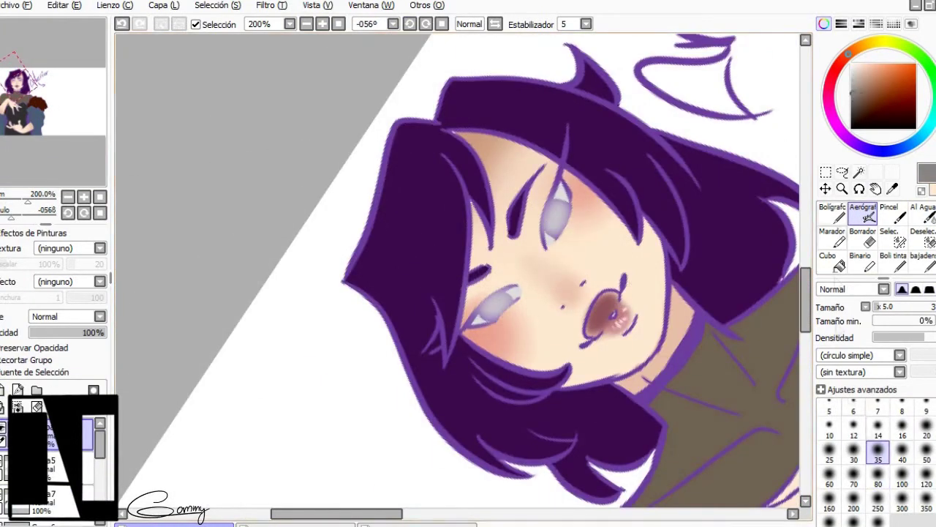
- Airbrush the irises and lash lines dark grey at size 16, and darken the pupils to near black at size 12
{"action": "left_click", "coordinate": [901, 431]}
{"action": "left_click_drag", "start_coordinate": [547, 208], "coordinate": [558, 227]}
{"action": "left_click", "coordinate": [553, 216], "text": "alt"}
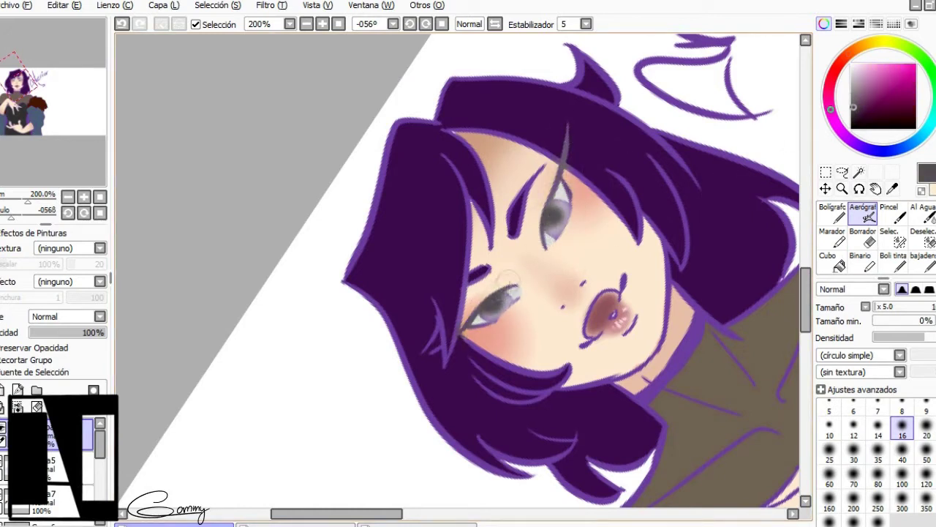
{"action": "left_click", "coordinate": [553, 217], "text": "alt"}
{"action": "left_click", "coordinate": [853, 432]}
{"action": "left_click_drag", "start_coordinate": [545, 205], "coordinate": [552, 245]}
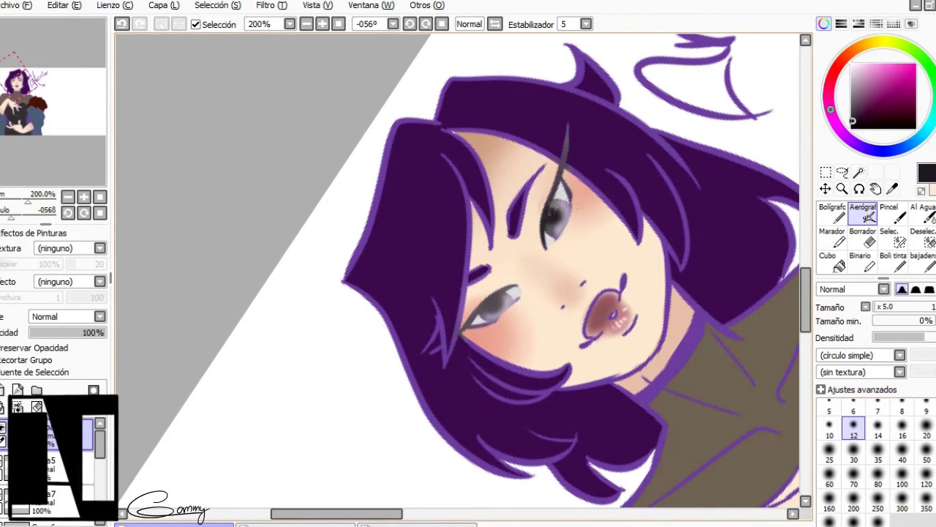
{"action": "left_click", "coordinate": [441, 24]}
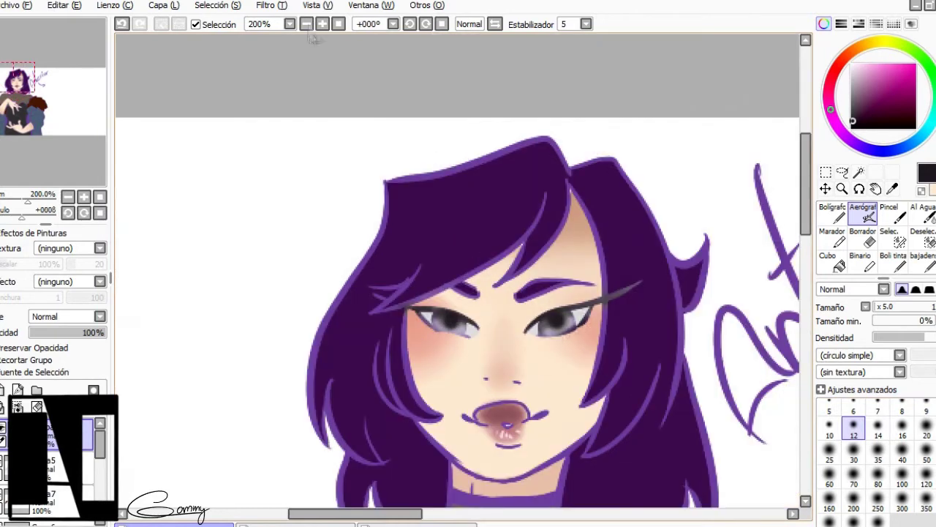
- Blend the lips with the size 40 watercolour brush and airbrush the upper lip a darker rose
{"action": "left_click", "coordinate": [306, 24]}
{"action": "left_click", "coordinate": [322, 24]}
{"action": "left_click", "coordinate": [322, 24]}
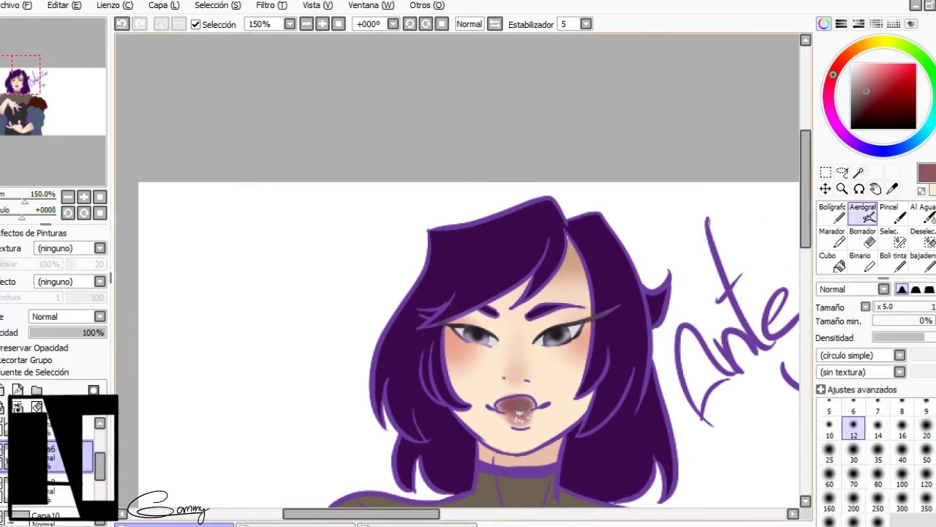
{"action": "left_click", "coordinate": [923, 214]}
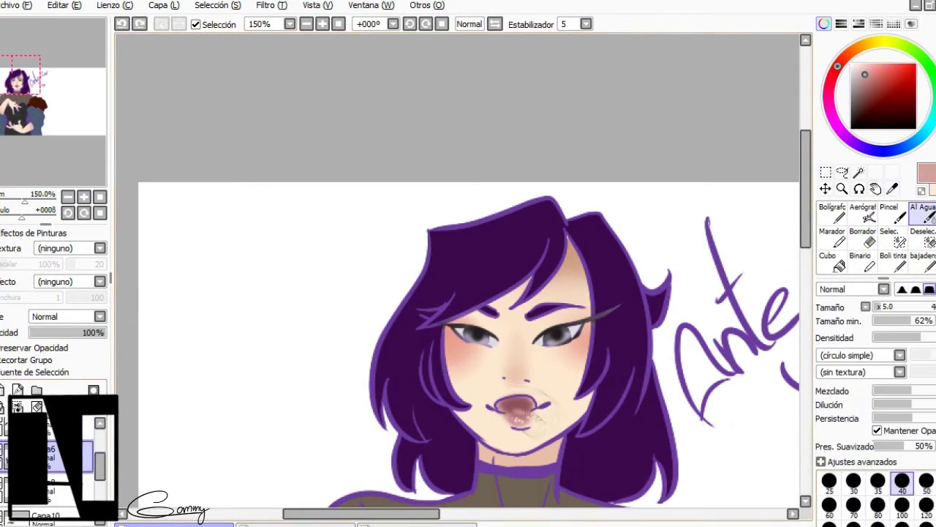
{"action": "left_click", "coordinate": [425, 24]}
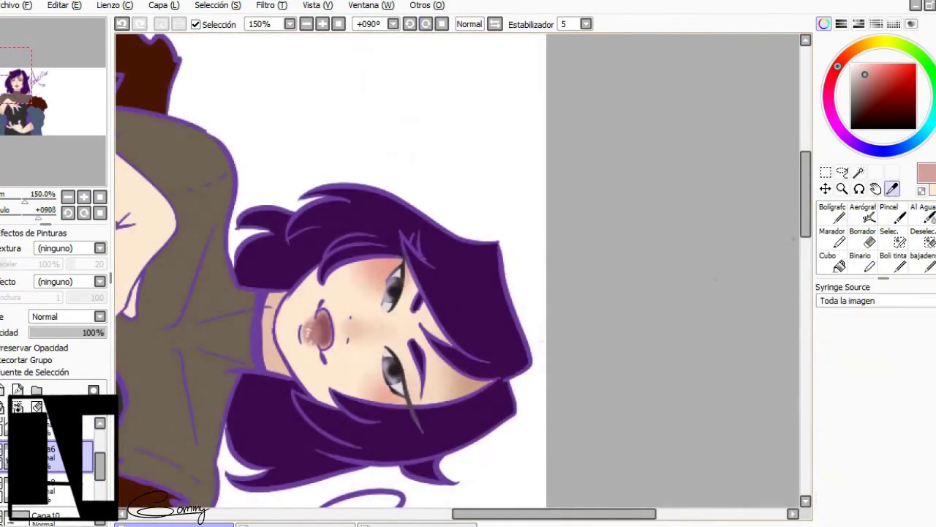
{"action": "left_click", "coordinate": [863, 213]}
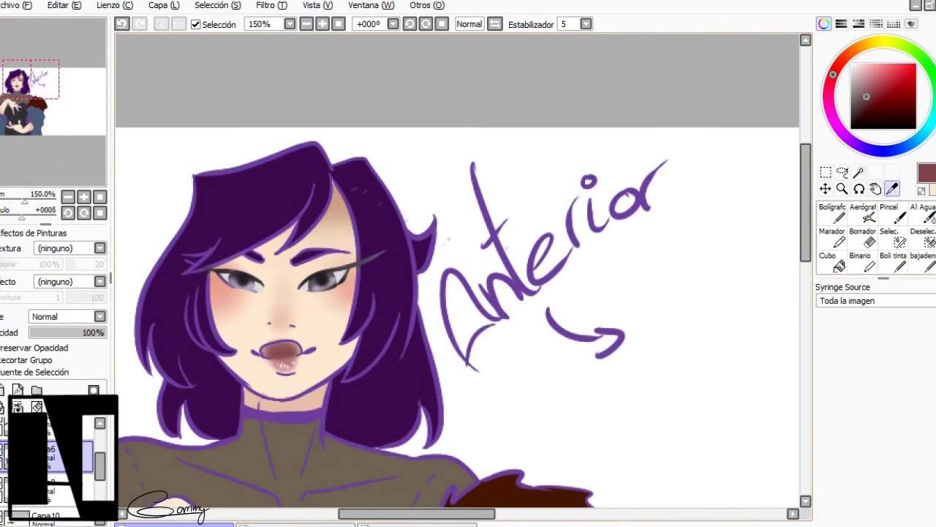
- Paint dark indigo shadows through the hair on a new layer with the pen, and soften them with a size 250 airbrush
{"action": "key", "text": "n"}
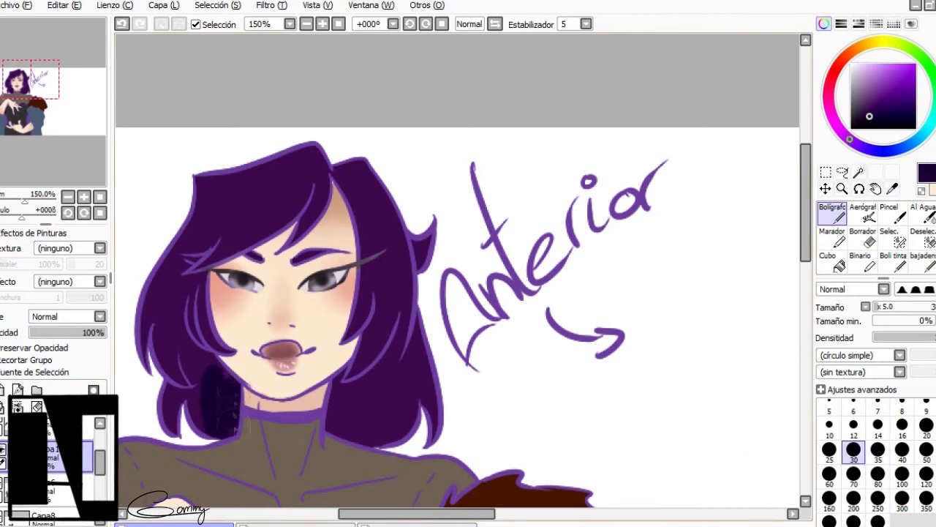
{"action": "left_click", "coordinate": [902, 450]}
{"action": "left_click", "coordinate": [902, 425]}
{"action": "left_click_drag", "start_coordinate": [227, 377], "coordinate": [228, 433]}
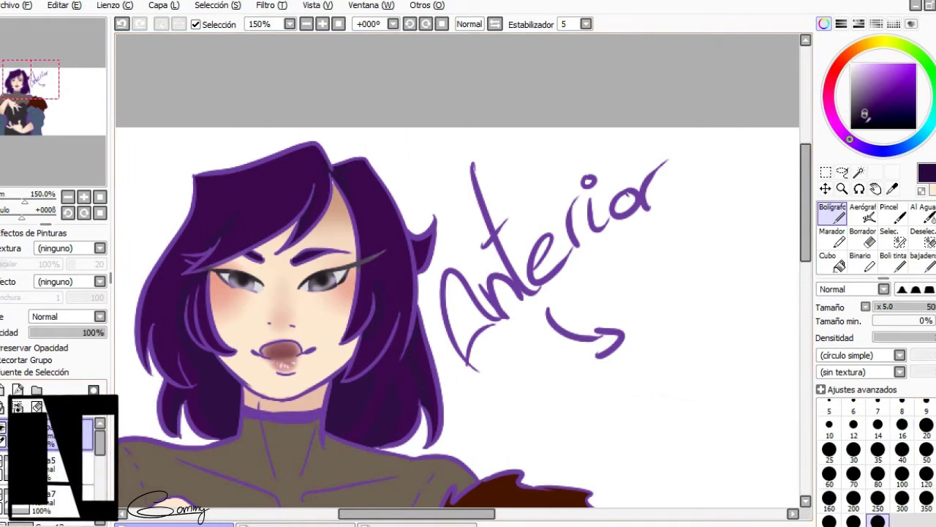
{"action": "key", "text": "v"}
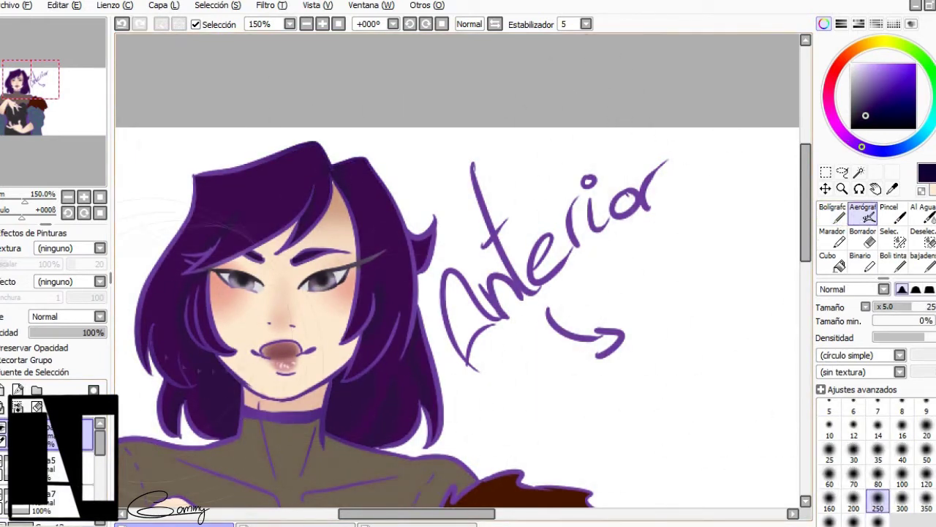
- Airbrush the line art of the nose, mouth and chin dark reddish brown at size 100
{"action": "key", "text": "i"}
{"action": "key", "text": "v"}
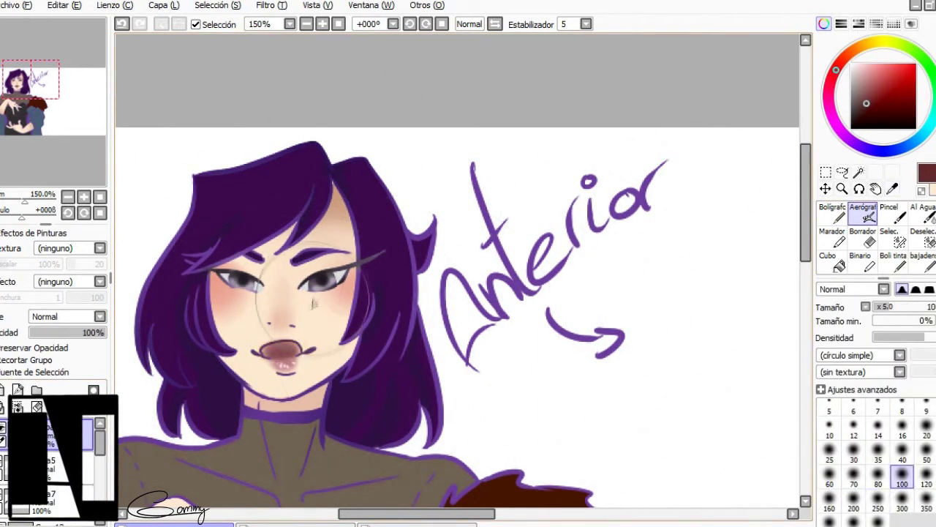
{"action": "mouse_move", "coordinate": [324, 312]}
{"action": "left_mouse_down"}
{"action": "mouse_move", "coordinate": [414, 313]}
{"action": "mouse_move", "coordinate": [459, 375]}
{"action": "left_mouse_up"}
{"action": "key", "text": "n"}
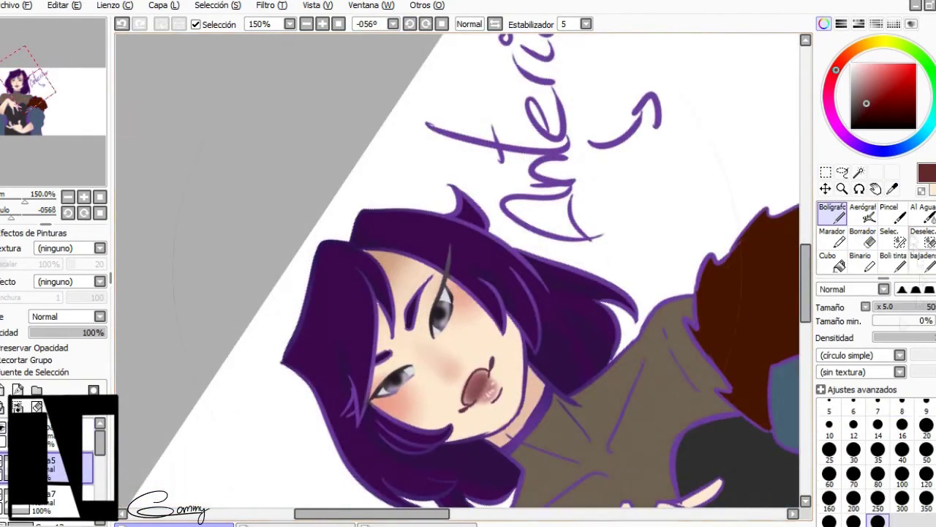
{"action": "key", "text": "Home"}
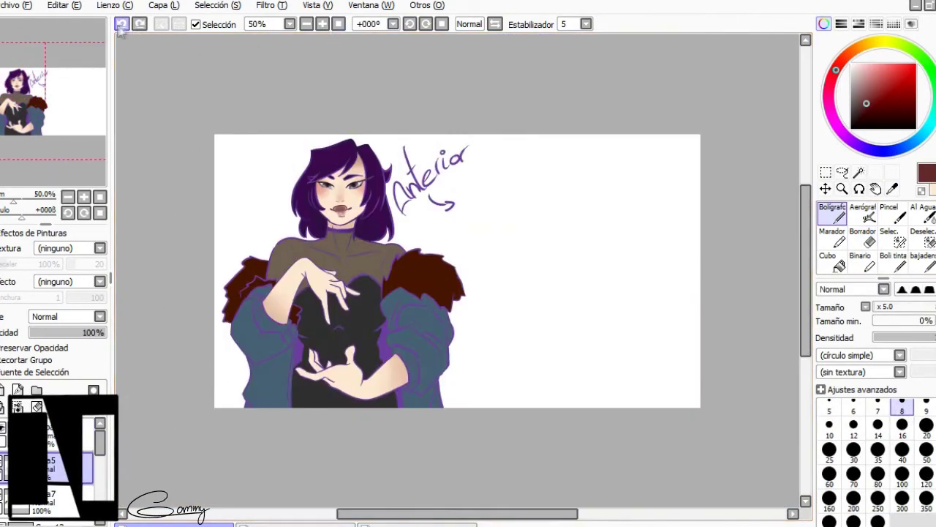
- Draw a thin dark purple hair strand over the forehead beside the parting with a size 8 pen
{"action": "scroll", "coordinate": [458, 271], "scroll_direction": "up", "scroll_amount": 4}
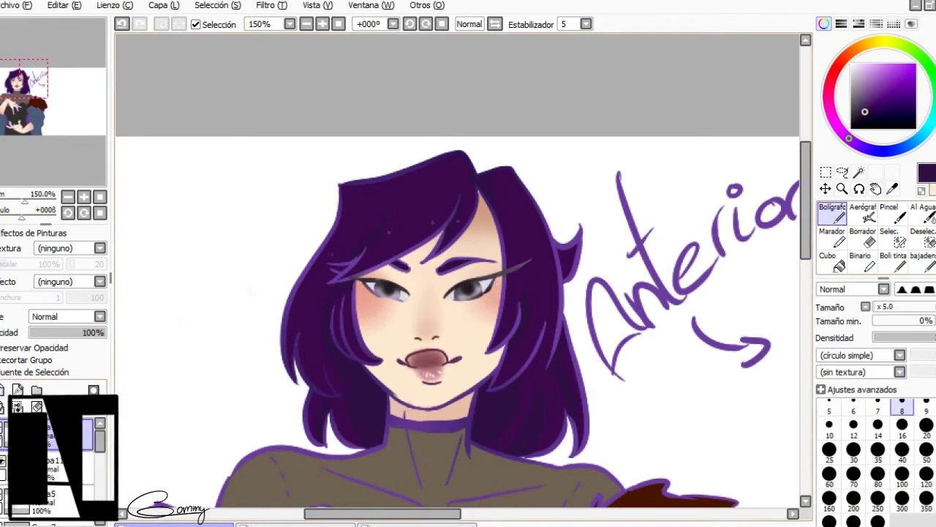
{"action": "left_click_drag", "start_coordinate": [477, 187], "coordinate": [506, 284]}
{"action": "left_click", "coordinate": [481, 197], "text": "alt"}
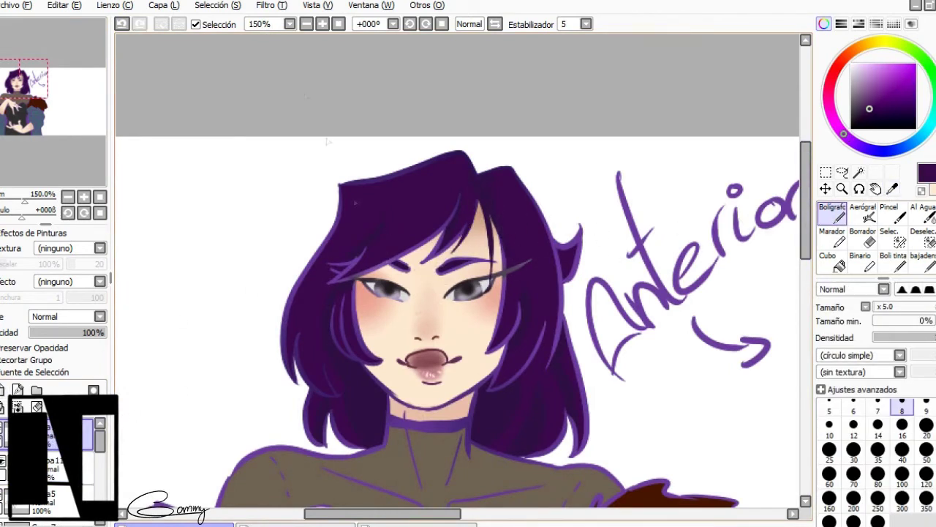
{"action": "scroll", "coordinate": [464, 267], "scroll_direction": "up", "scroll_amount": 1}
{"action": "scroll", "coordinate": [457, 278], "scroll_direction": "down", "scroll_amount": 5}
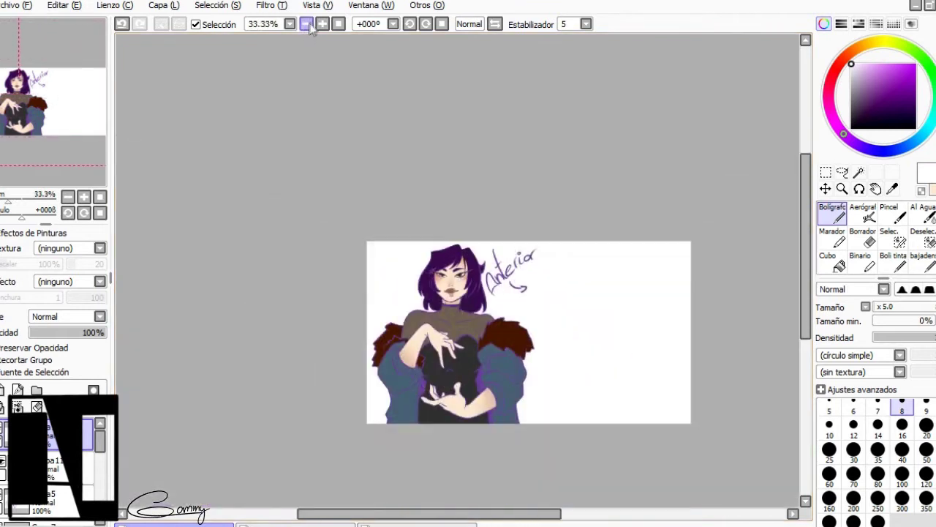
- Airbrush a greyish-brown shadow over the forehead and eyes on a new layer at size 100
{"action": "scroll", "coordinate": [457, 278], "scroll_direction": "up", "scroll_amount": 3}
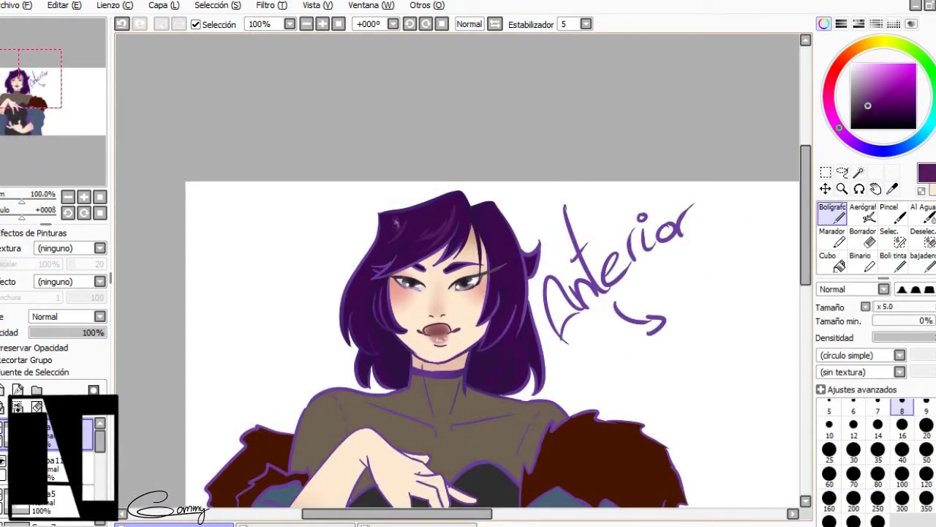
{"action": "scroll", "coordinate": [457, 278], "scroll_direction": "down", "scroll_amount": 3}
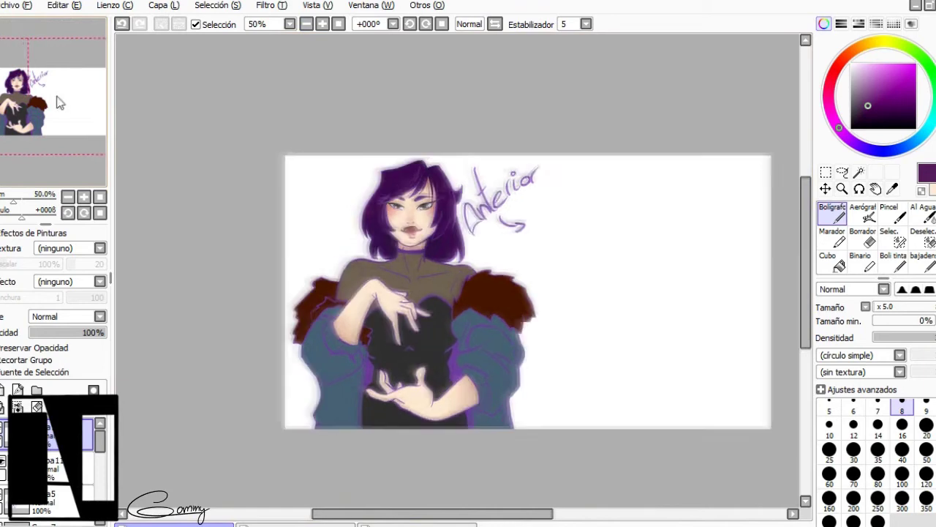
{"action": "scroll", "coordinate": [457, 278], "scroll_direction": "up", "scroll_amount": 3}
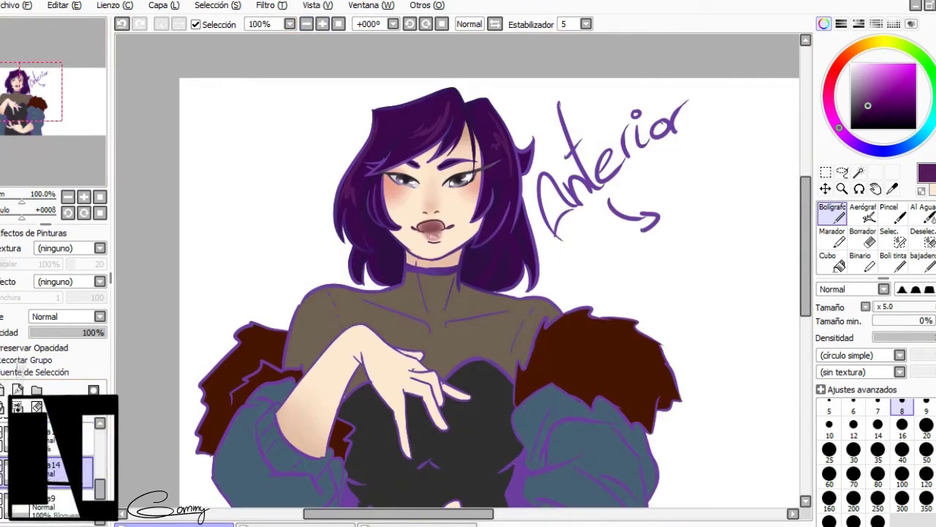
{"action": "key", "text": "Delete"}
{"action": "key", "text": "Delete"}
{"action": "key", "text": "Delete"}
{"action": "key", "text": "Delete"}
{"action": "key", "text": "Delete"}
{"action": "key", "text": "Delete"}
{"action": "left_click", "coordinate": [374, 292], "text": "alt"}
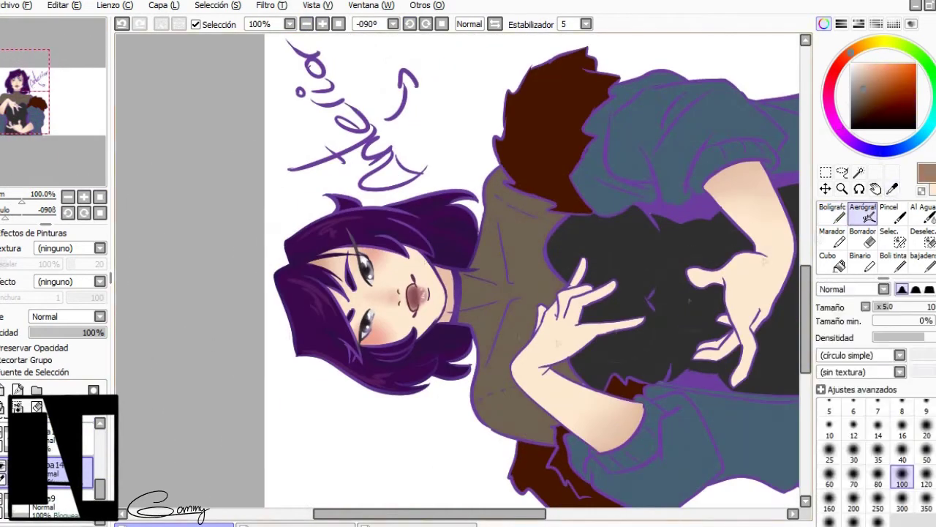
{"action": "left_click_drag", "start_coordinate": [311, 252], "coordinate": [373, 322]}
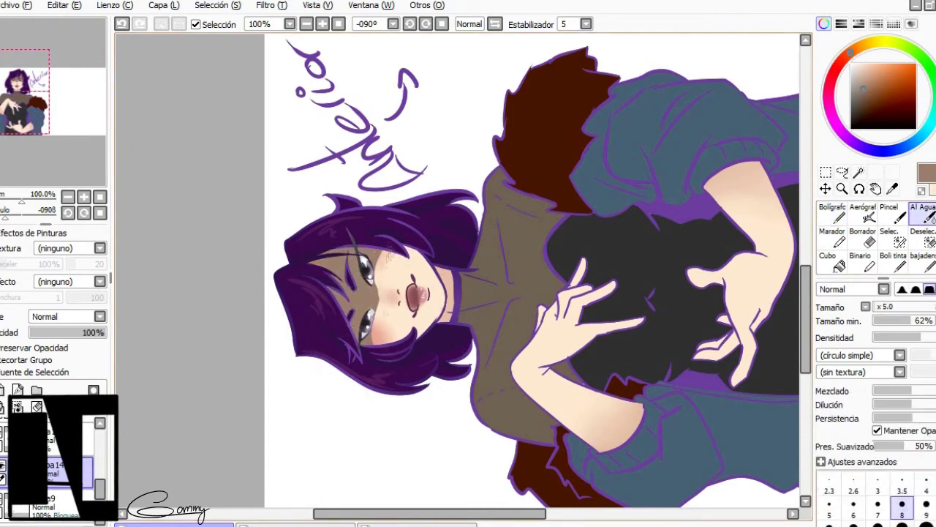
- Blend the face shadow with the watercolour brush and set its layer to Multiply at 69% opacity
{"action": "key", "text": "c"}
{"action": "mouse_move", "coordinate": [377, 252]}
{"action": "left_mouse_down"}
{"action": "mouse_move", "coordinate": [399, 276]}
{"action": "mouse_move", "coordinate": [388, 311]}
{"action": "left_mouse_up"}
{"action": "key", "text": "Home"}
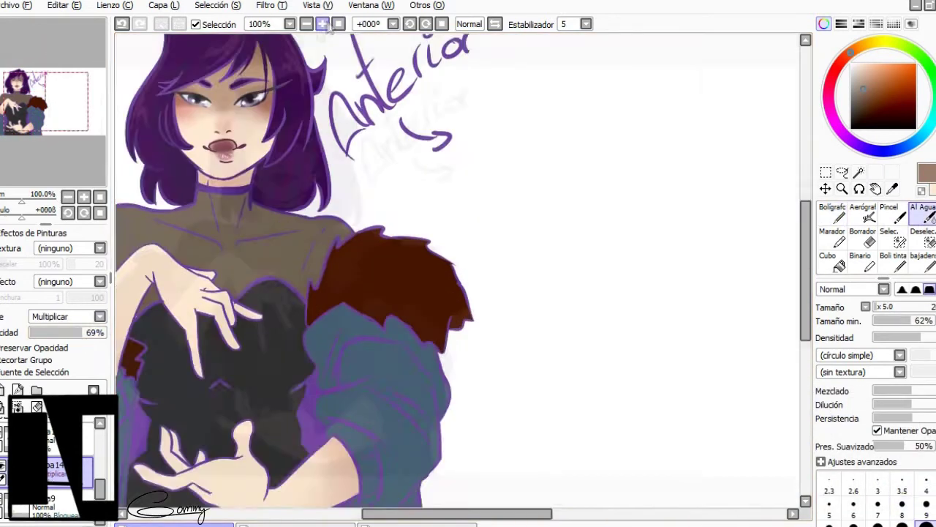
- Colour the forehead shadow reddish brown along the hairline and clean it up with the size 8 eraser
{"action": "key", "text": "n"}
{"action": "key", "text": "ctrl+plus"}
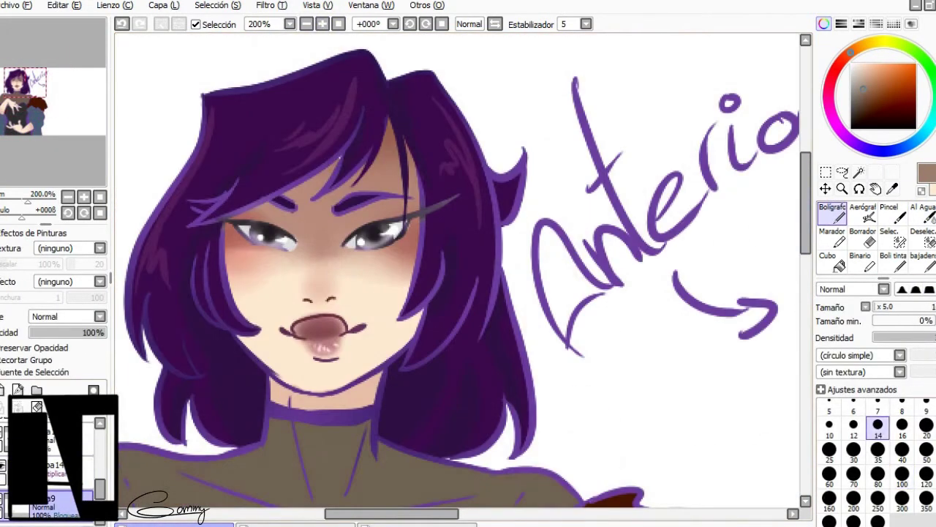
{"action": "left_click", "coordinate": [51, 454]}
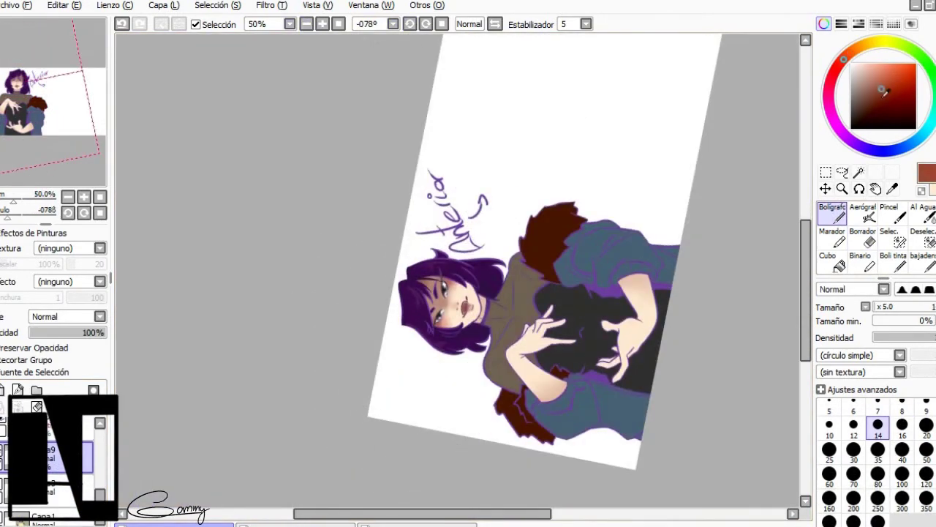
{"action": "key", "text": "v"}
{"action": "key", "text": "e"}
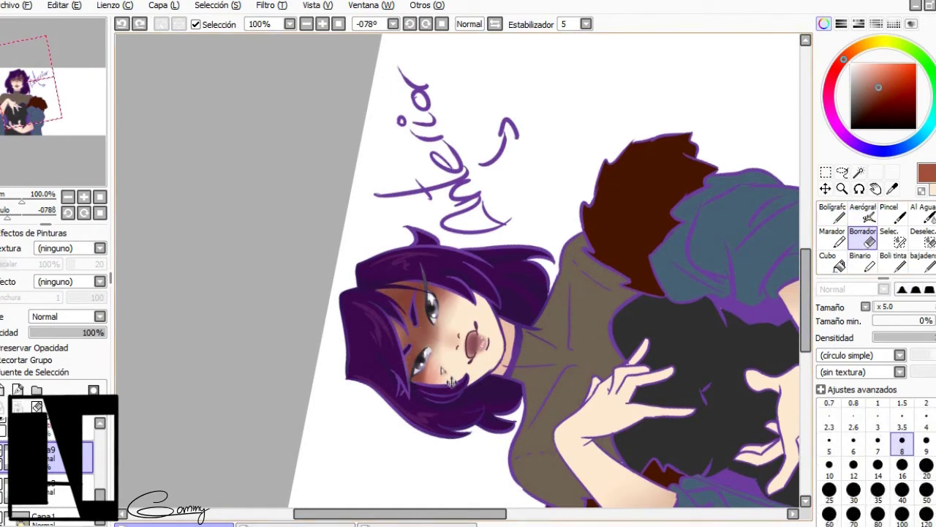
- Airbrush reddish-brown shading around the eyes, nose and neck on the Multiply layer at size 40, blending it with the watercolour brush
{"action": "key", "text": "v"}
{"action": "left_click", "coordinate": [51, 459]}
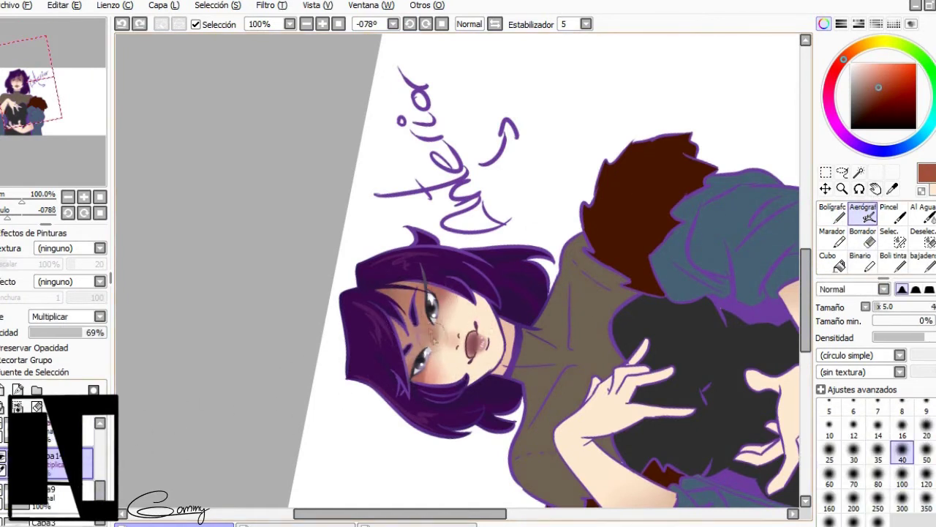
{"action": "key", "text": "e"}
{"action": "left_click_drag", "start_coordinate": [439, 328], "coordinate": [420, 344]}
{"action": "key", "text": "c"}
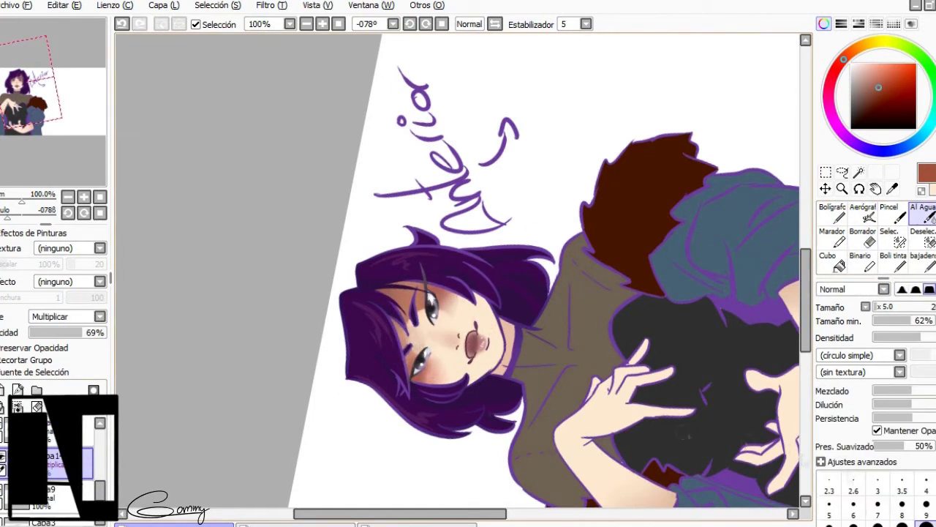
{"action": "key", "text": "Delete"}
{"action": "key", "text": "v"}
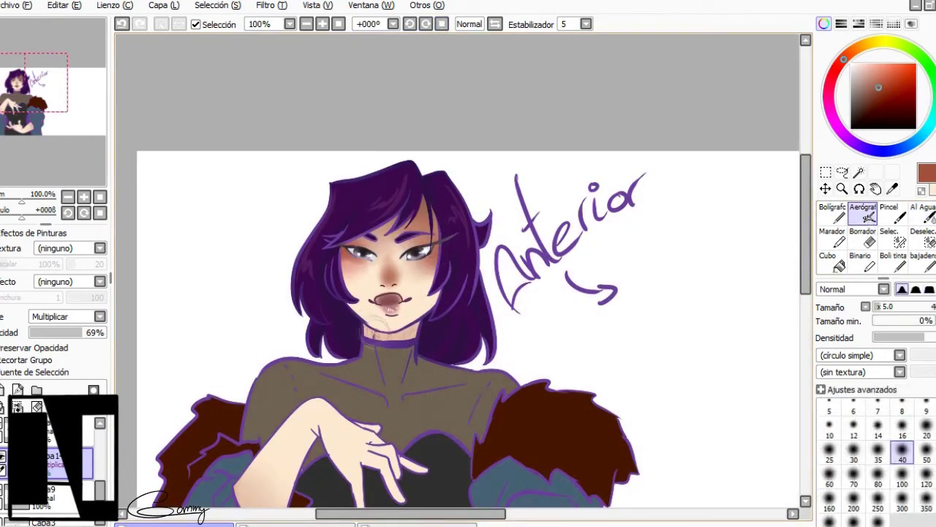
- Shade the forearms and hands reddish brown with the size 40 airbrush and blend the shading
{"action": "scroll", "coordinate": [468, 329], "scroll_direction": "down", "scroll_amount": 2}
{"action": "key", "text": "Delete"}
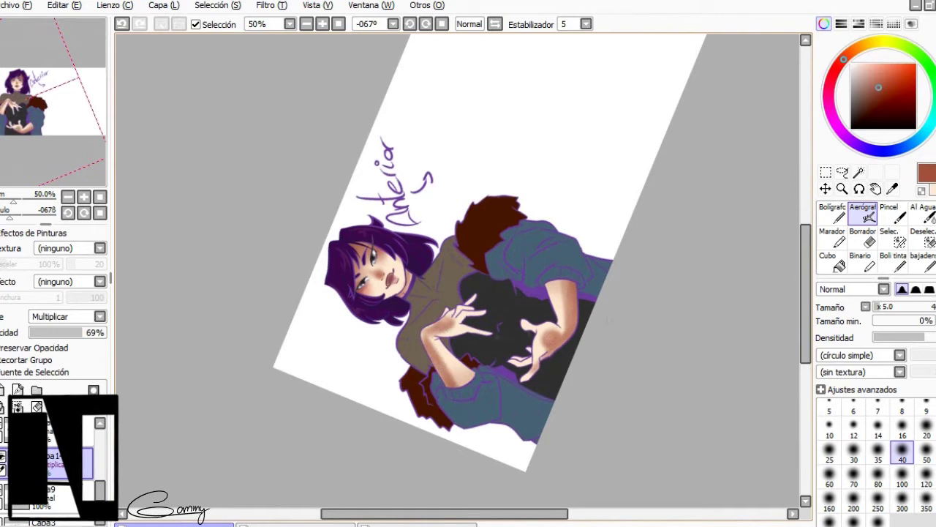
{"action": "key", "text": "c"}
{"action": "key", "text": "v"}
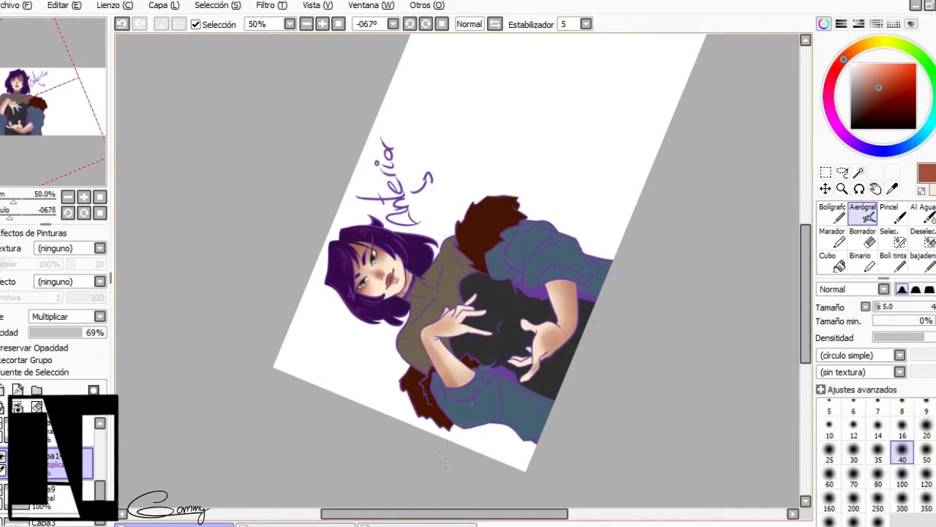
- Make the top over the chest sheer with Multiply at 28% opacity, and soften the shoulder shading beneath it
{"action": "left_click", "coordinate": [51, 448]}
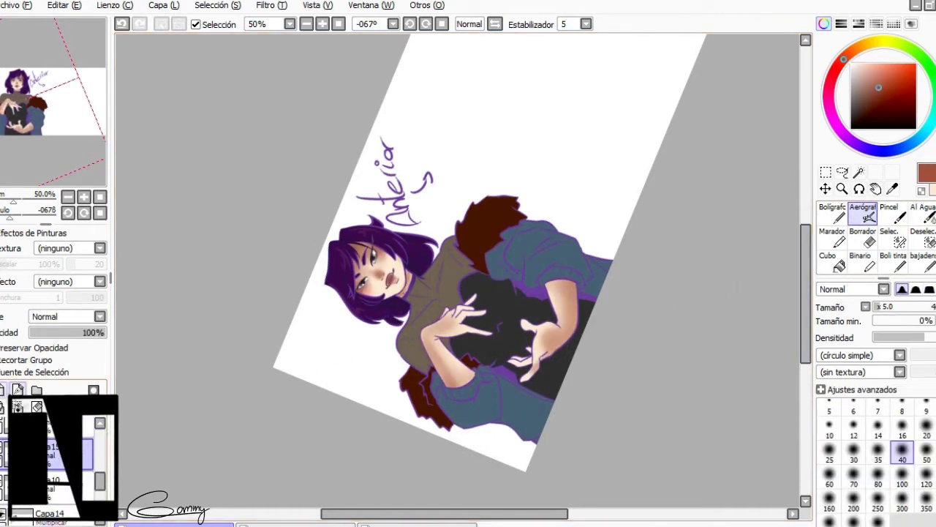
{"action": "left_click", "coordinate": [52, 468]}
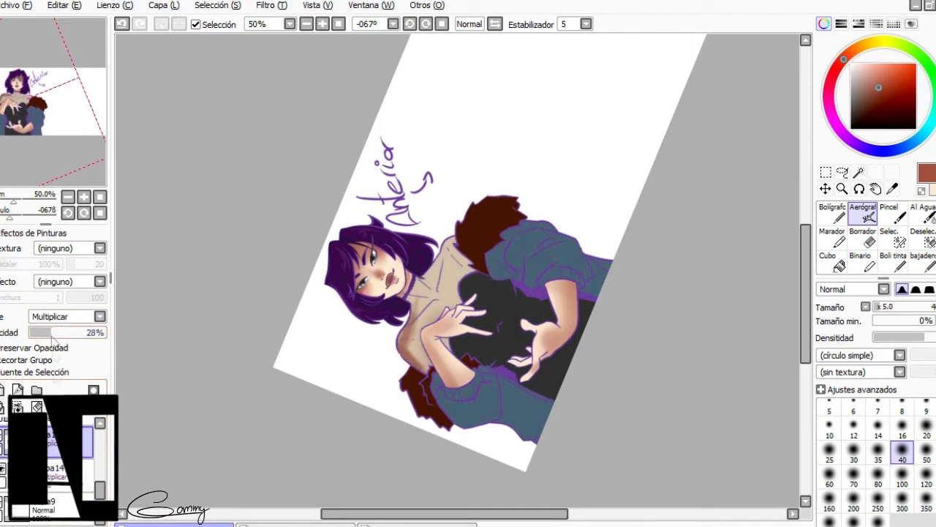
{"action": "key", "text": "c"}
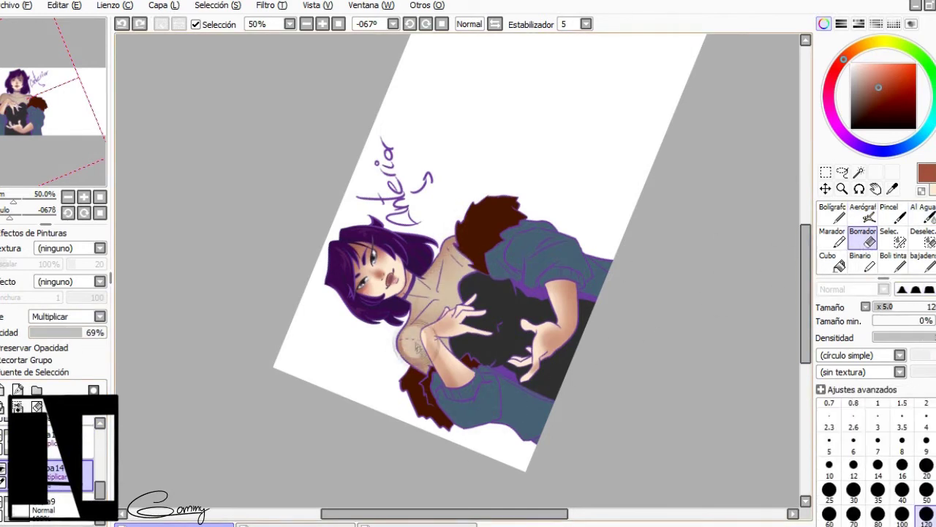
- Paint reddish-brown shadows around the neck and collarbones with the size 12 pen and blend them with the watercolour brush at size 35
{"action": "key", "text": "Home"}
{"action": "key", "text": "n"}
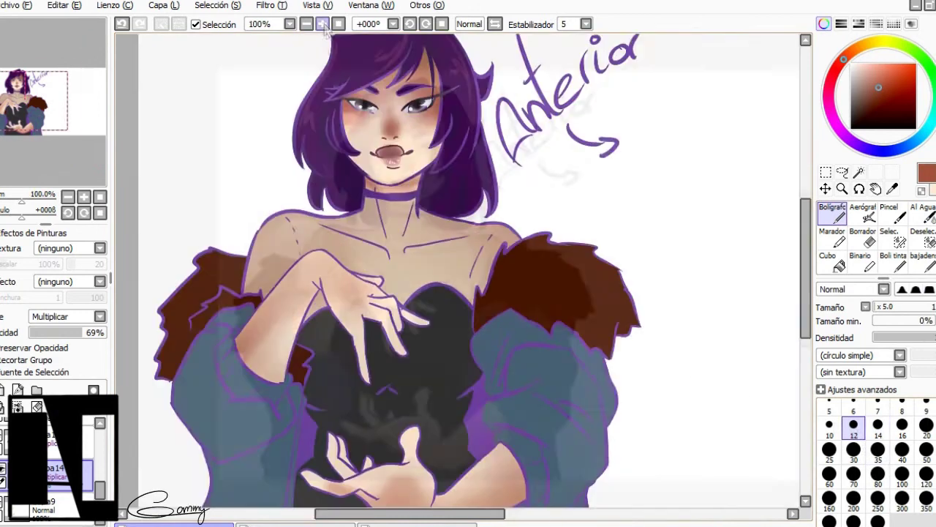
{"action": "key", "text": "ctrl+plus"}
{"action": "key", "text": "c"}
{"action": "mouse_move", "coordinate": [417, 229]}
{"action": "left_mouse_down"}
{"action": "mouse_move", "coordinate": [452, 235]}
{"action": "mouse_move", "coordinate": [430, 225]}
{"action": "mouse_move", "coordinate": [445, 258]}
{"action": "mouse_move", "coordinate": [468, 259]}
{"action": "mouse_move", "coordinate": [426, 262]}
{"action": "mouse_move", "coordinate": [461, 253]}
{"action": "left_mouse_up"}
{"action": "key", "text": "bracketright"}
{"action": "key", "text": "bracketright"}
{"action": "key", "text": "bracketright"}
{"action": "key", "text": "bracketright"}
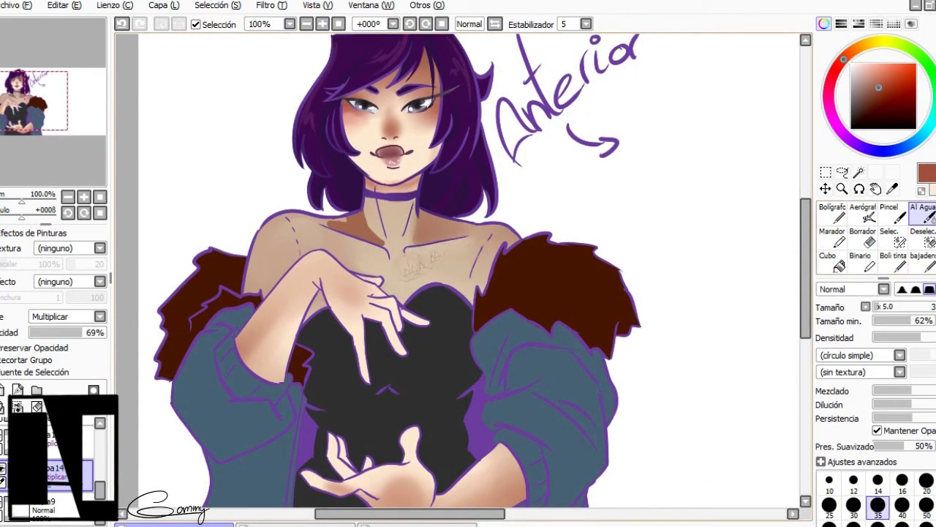
{"action": "key", "text": "ctrl+minus"}
{"action": "key", "text": "ctrl+minus"}
{"action": "key", "text": "ctrl+plus"}
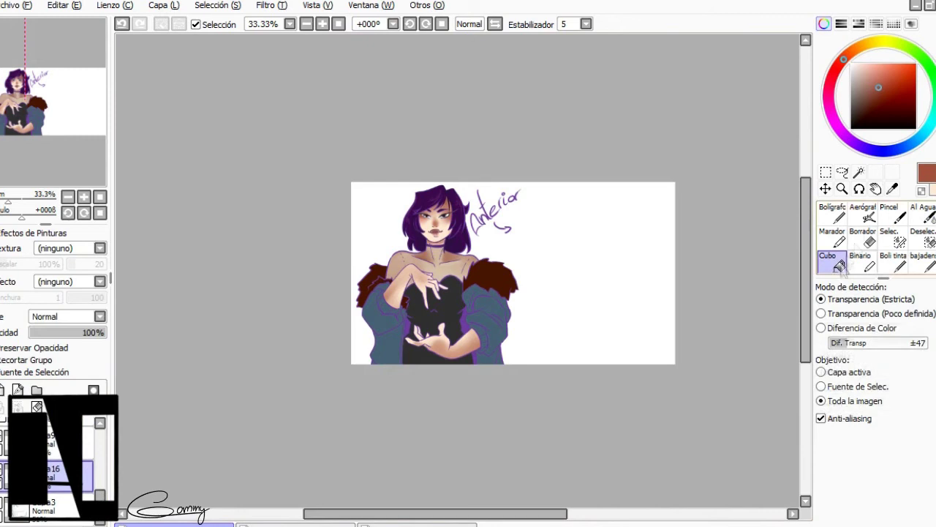
- Limit the bucket fill to the active layer and fill the background behind the figure with pale teal
{"action": "left_click", "coordinate": [620, 285]}
{"action": "key", "text": "ctrl+z"}
{"action": "left_click", "coordinate": [821, 372]}
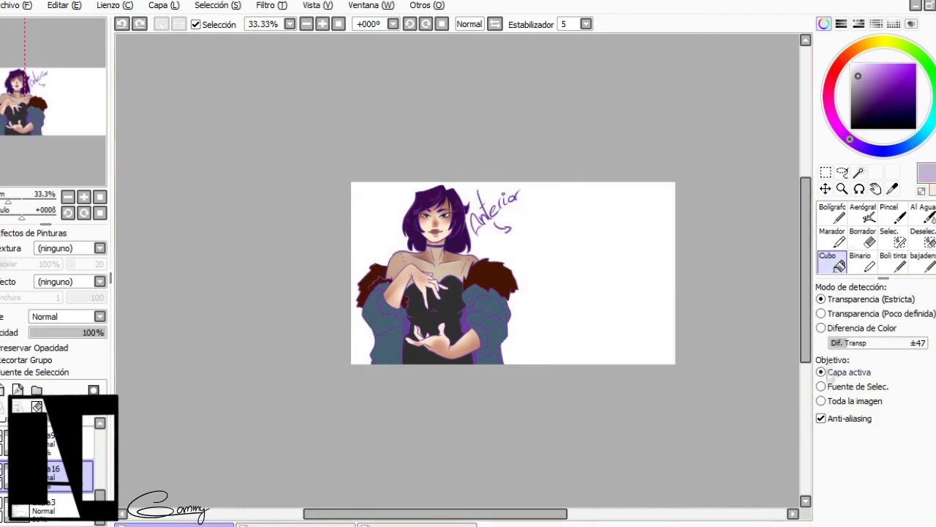
{"action": "left_click", "coordinate": [858, 76]}
{"action": "left_click", "coordinate": [607, 358]}
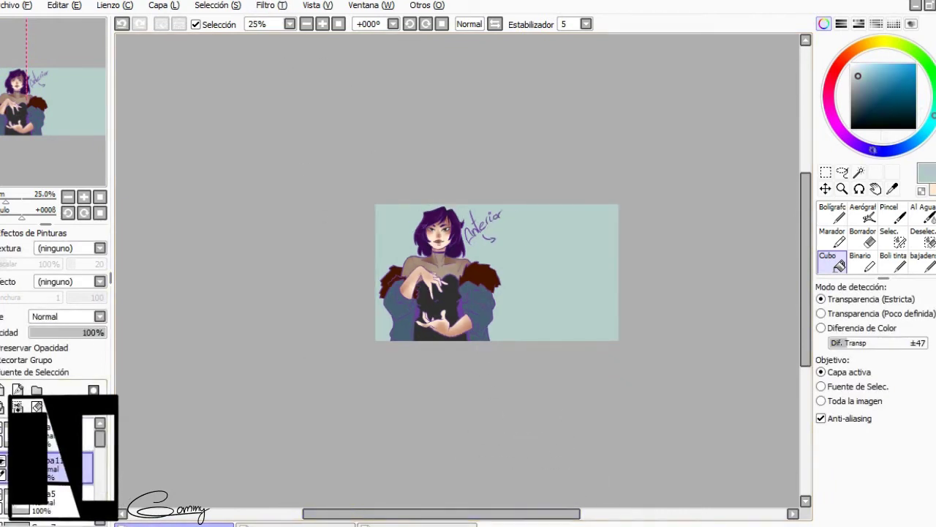
- Airbrush the figure's line art dark green at size 500
{"action": "key", "text": "v"}
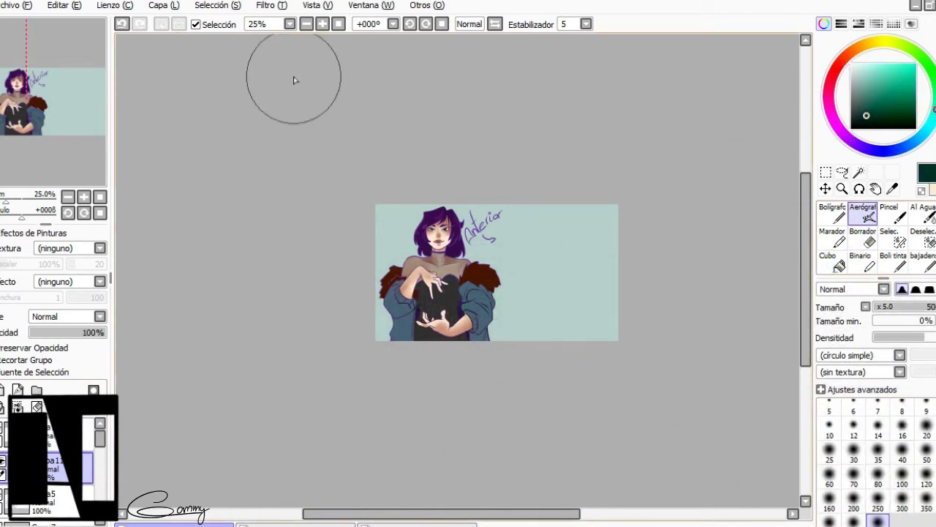
{"action": "scroll", "coordinate": [437, 497], "scroll_direction": "right", "scroll_amount": 1}
{"action": "key", "text": "e"}
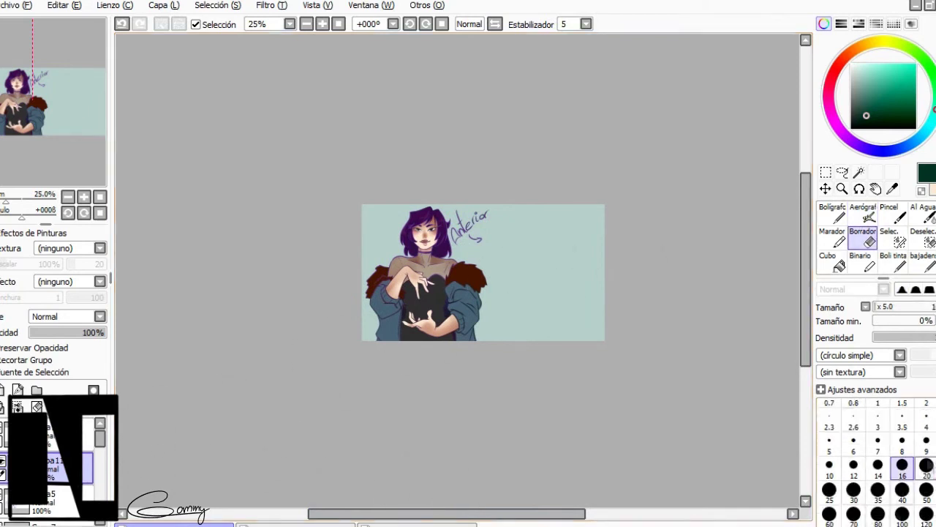
{"action": "key", "text": "c"}
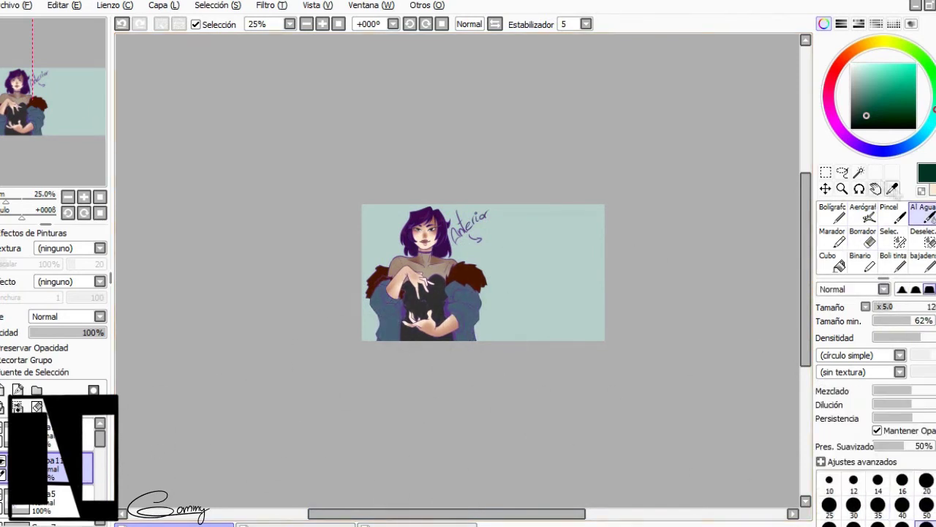
{"action": "left_click", "coordinate": [891, 189]}
- Paint a bright yellow orb over the hands on a new layer with the pen at size 250
{"action": "scroll", "coordinate": [103, 476], "scroll_direction": "down", "scroll_amount": 3}
{"action": "key", "text": "n"}
{"action": "left_click_drag", "start_coordinate": [104, 494], "coordinate": [104, 470]}
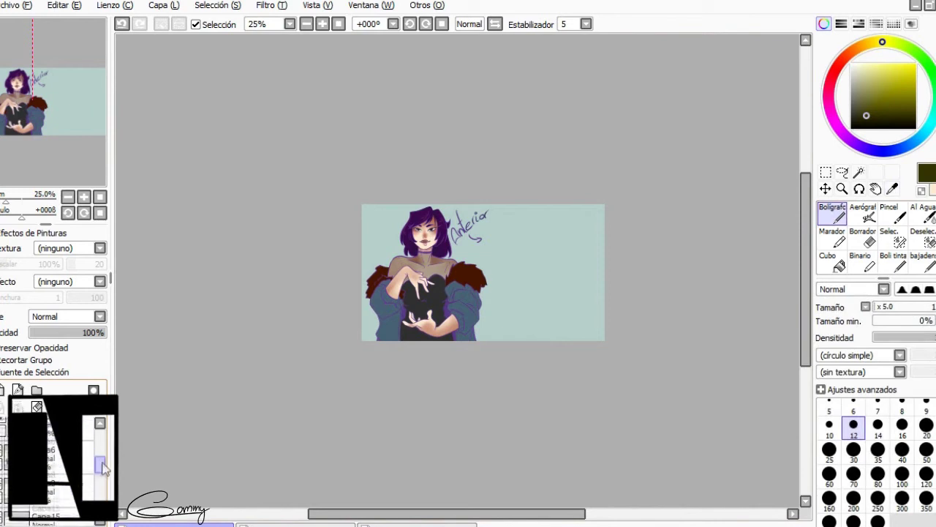
{"action": "left_click", "coordinate": [55, 490]}
{"action": "left_click", "coordinate": [902, 65]}
{"action": "left_click", "coordinate": [878, 498]}
{"action": "left_click", "coordinate": [427, 300]}
{"action": "mouse_move", "coordinate": [427, 302]}
{"action": "left_mouse_down"}
{"action": "mouse_move", "coordinate": [439, 293]}
{"action": "mouse_move", "coordinate": [428, 307]}
{"action": "left_mouse_up"}
- Soften the yellow orb with the watercolour brush and set up a layer above it in Luminosity mode
{"action": "scroll", "coordinate": [58, 469], "scroll_direction": "down", "scroll_amount": 2}
{"action": "left_click", "coordinate": [921, 213]}
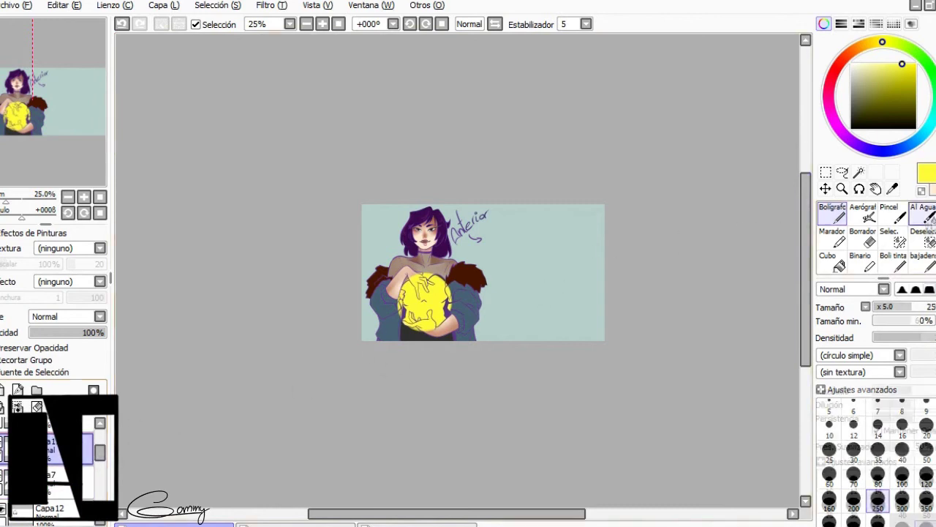
{"action": "left_click", "coordinate": [66, 316]}
{"action": "left_click", "coordinate": [62, 350]}
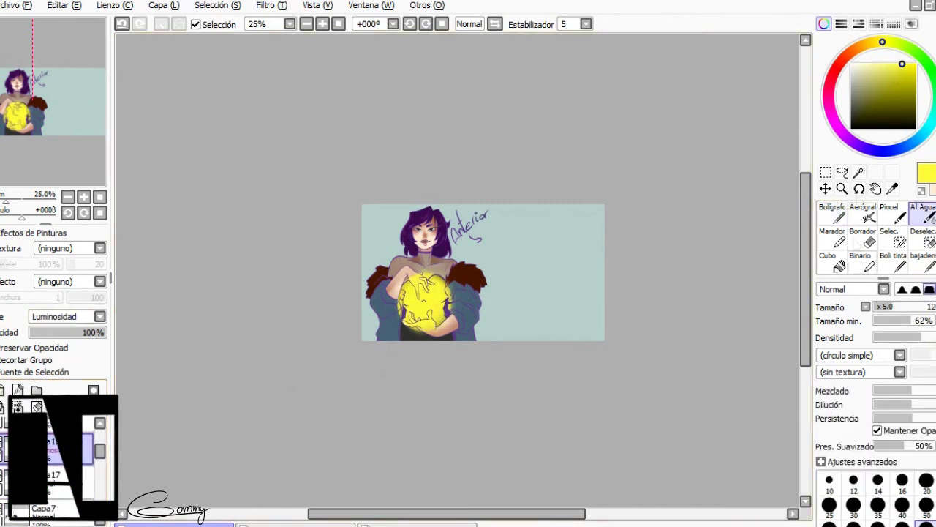
- Paint pale yellow highlights and a glow over the orb with the airbrush and the size 100 brush
{"action": "key", "text": "v"}
{"action": "key", "text": "n"}
{"action": "scroll", "coordinate": [95, 316], "scroll_direction": "up", "scroll_amount": 1}
{"action": "key", "text": "b"}
{"action": "key", "text": "v"}
{"action": "key", "text": "b"}
{"action": "key", "text": "bracketright"}
{"action": "key", "text": "bracketright"}
{"action": "key", "text": "bracketright"}
{"action": "key", "text": "bracketright"}
{"action": "key", "text": "bracketright"}
{"action": "key", "text": "bracketright"}
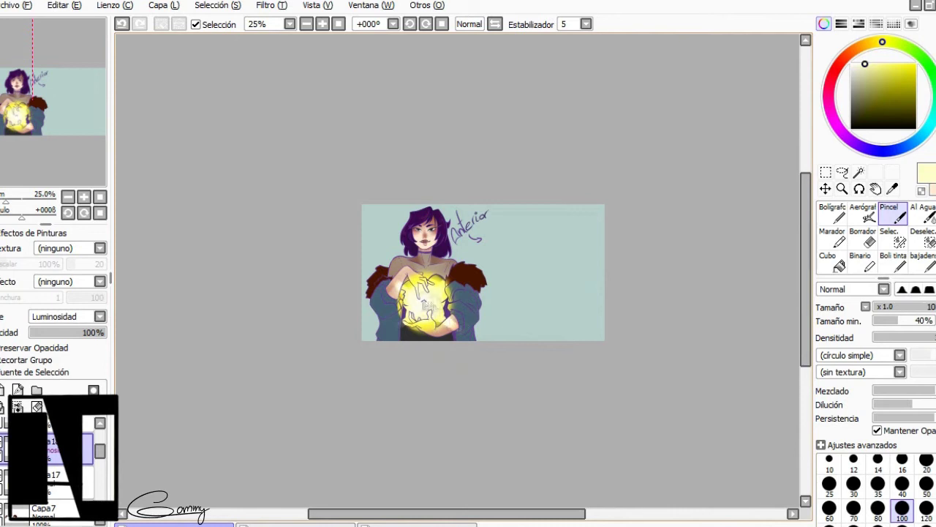
- Shade the fur collar on a new layer with dark brown brush strokes and lighter brown airbrushing, both at size 100
{"action": "left_click", "coordinate": [51, 453]}
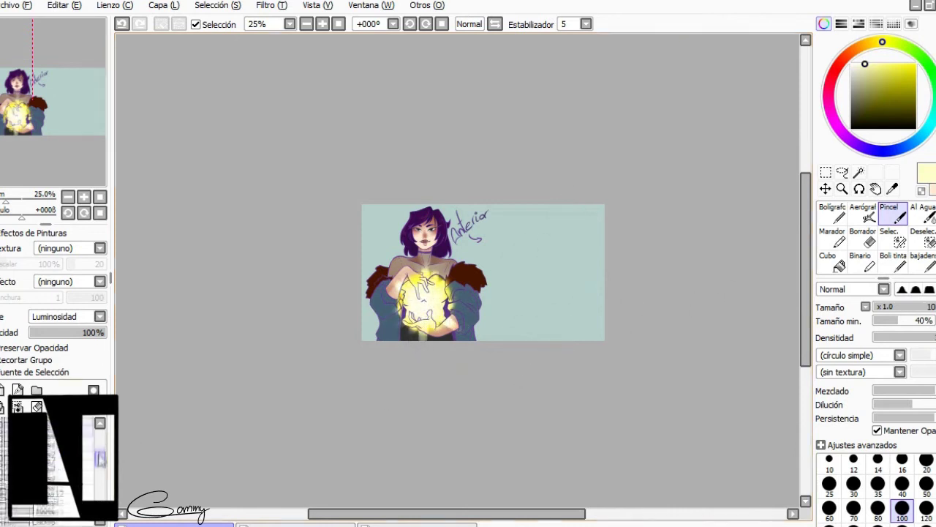
{"action": "key", "text": "n"}
{"action": "key", "text": "v"}
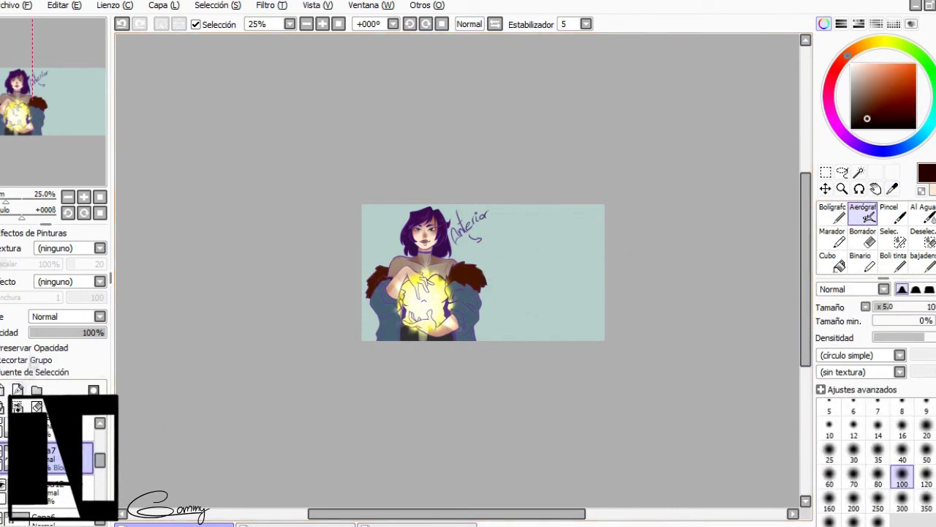
{"action": "left_click", "coordinate": [885, 214]}
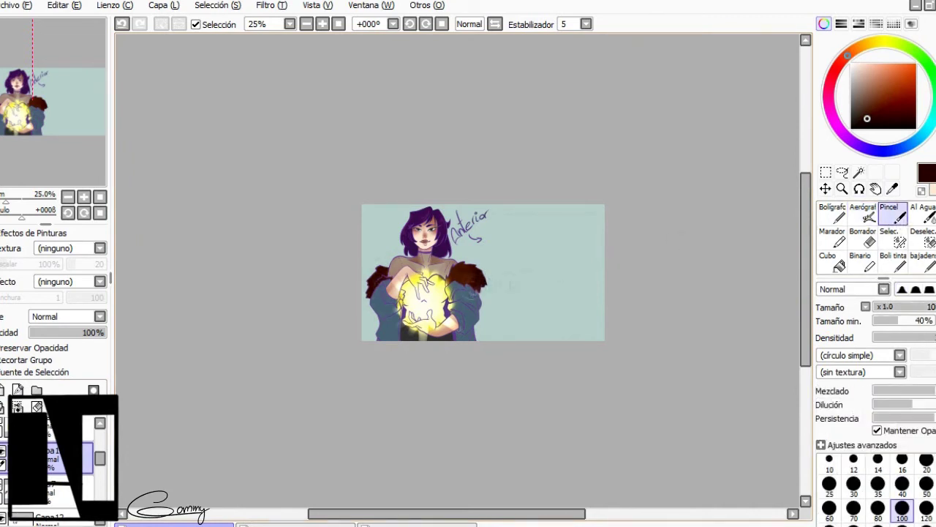
{"action": "key", "text": "v"}
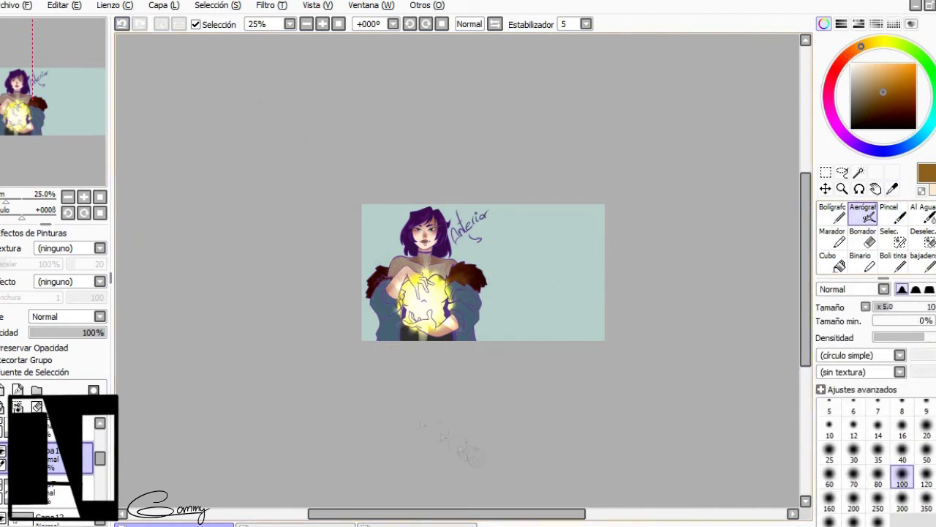
- Airbrush dark blue shadows onto the coat sleeves on a new layer at size 100
{"action": "key", "text": "alt"}
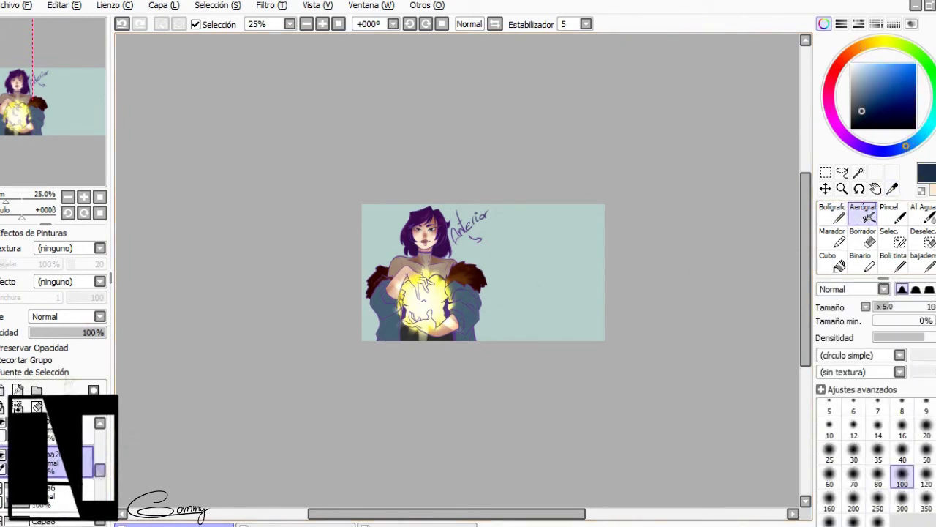
{"action": "scroll", "coordinate": [58, 453], "scroll_direction": "down", "scroll_amount": 1}
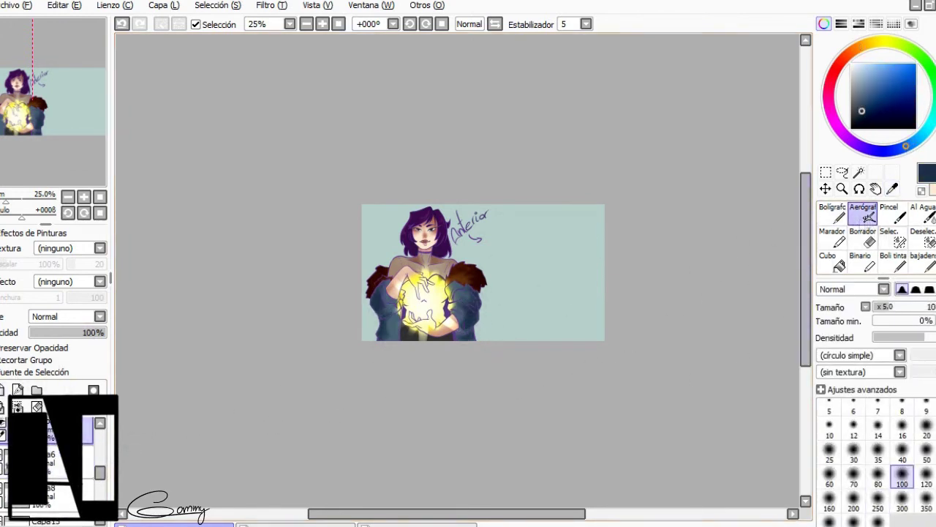
- Paint pale yellow light from the orb onto the coat sleeves with the brush and the size 100 airbrush
{"action": "key", "text": "b"}
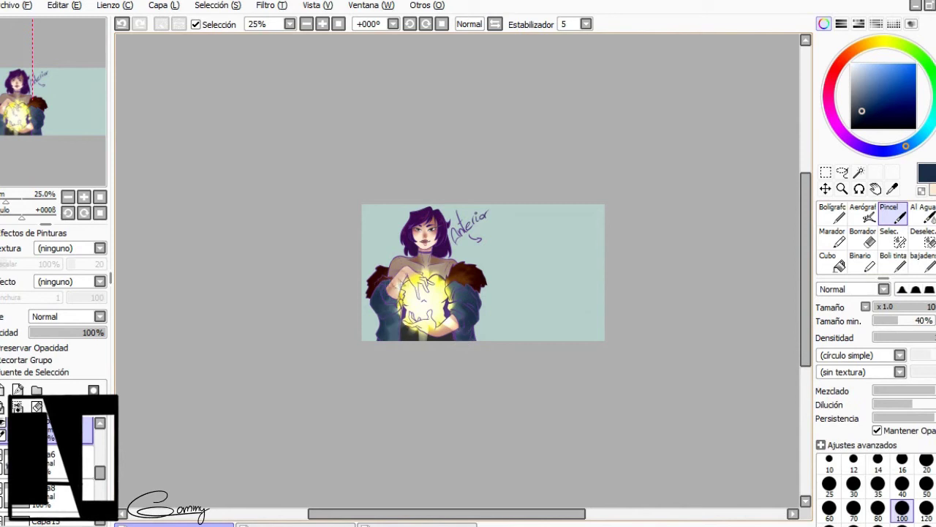
{"action": "left_click", "coordinate": [398, 283], "text": "alt"}
{"action": "key", "text": "v"}
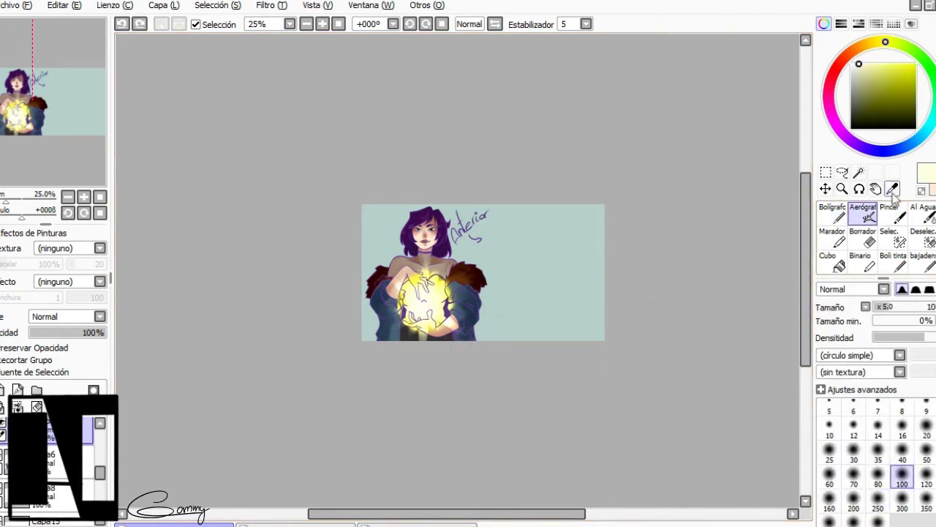
{"action": "left_click", "coordinate": [889, 214]}
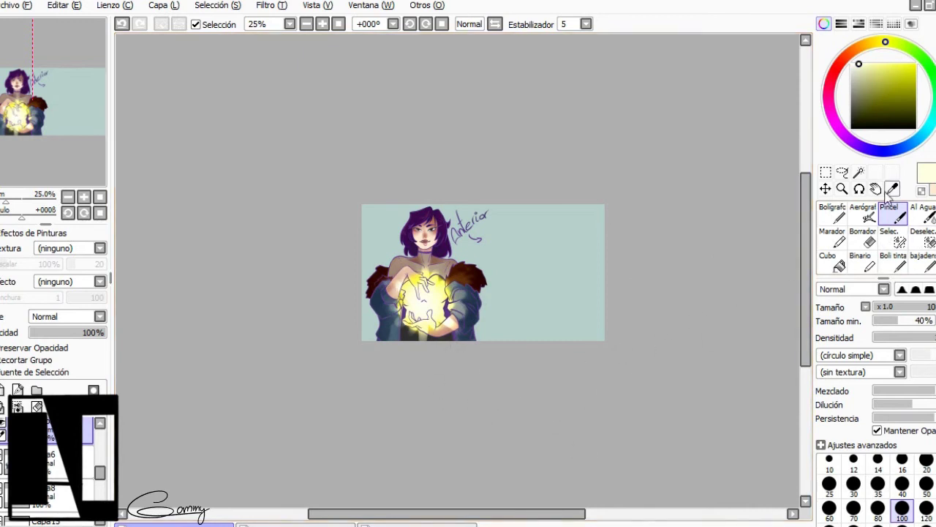
{"action": "key", "text": "alt"}
{"action": "left_click", "coordinate": [864, 214]}
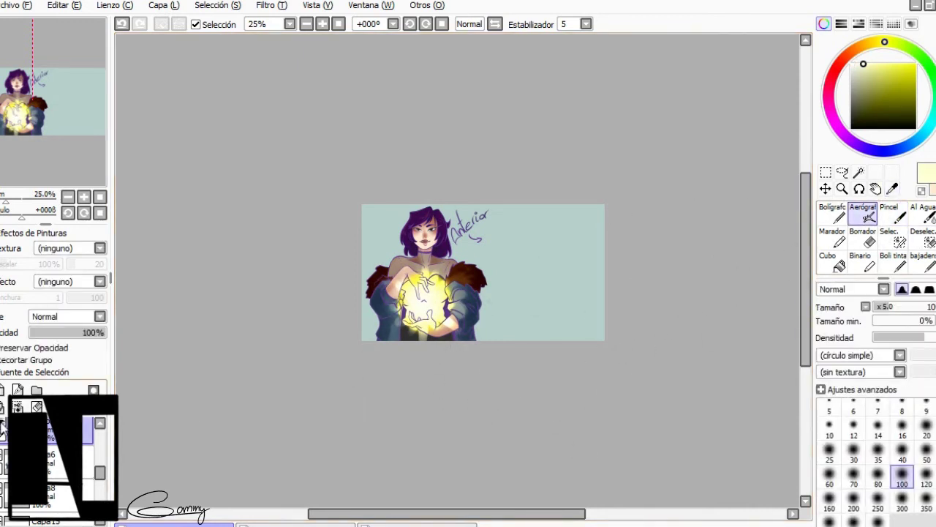
- Blend the pale light on the character's skin and hair with the watercolour brush and set its layer opacity to 45%
{"action": "key", "text": "c"}
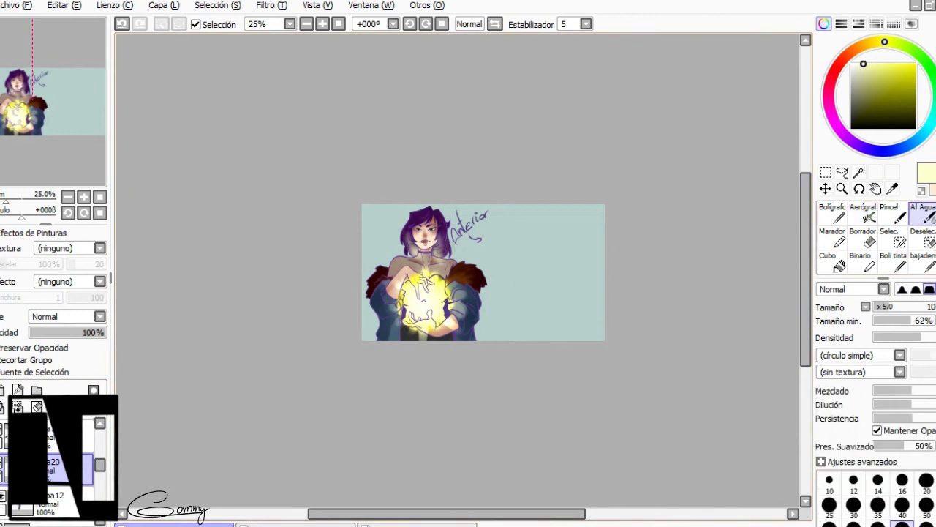
{"action": "left_click_drag", "start_coordinate": [88, 332], "coordinate": [64, 332]}
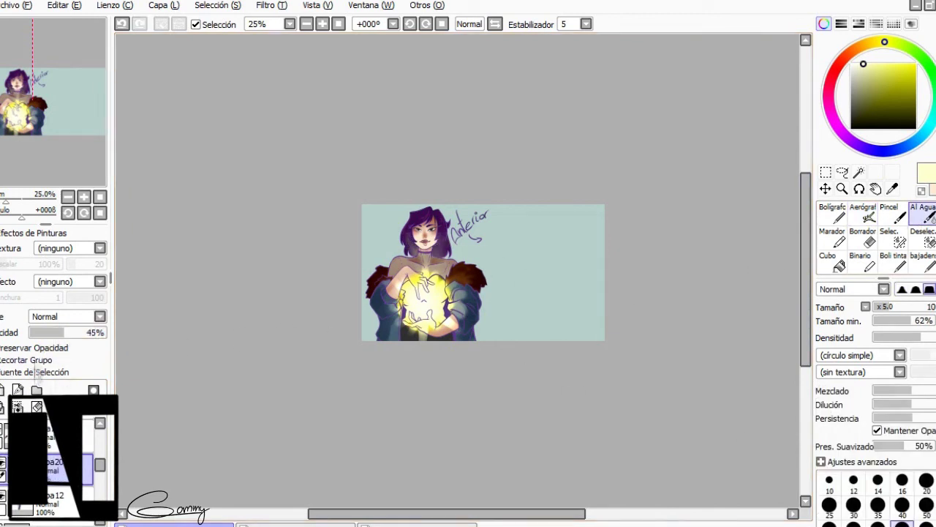
{"action": "key", "text": "v"}
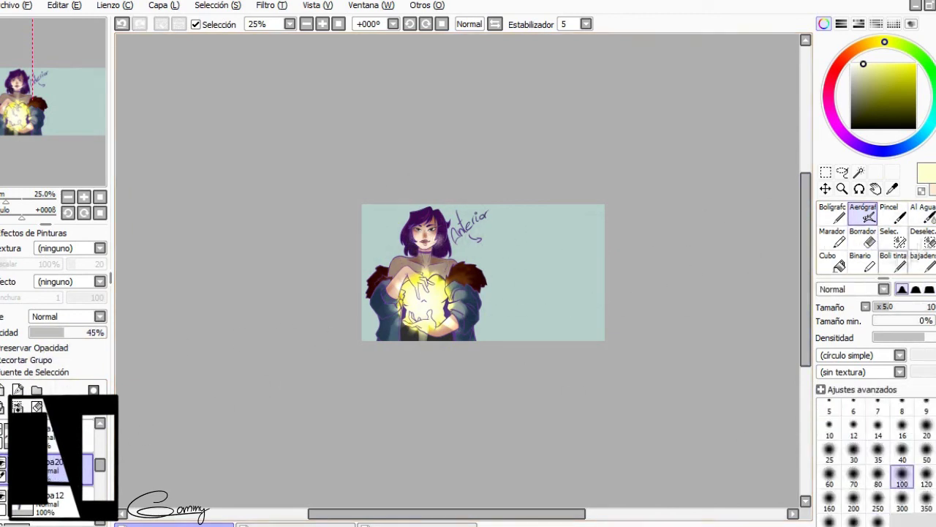
{"action": "key", "text": "c"}
{"action": "key", "text": "n"}
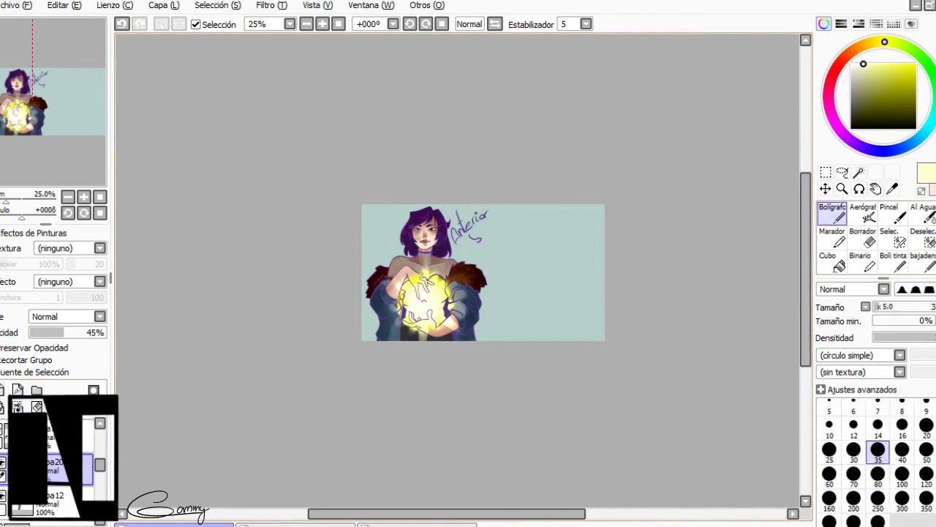
- Airbrush dark shading around the character on the background layer Capa16 at size 500, and try a yellow tint beside it
{"action": "key", "text": "x"}
{"action": "key", "text": "v"}
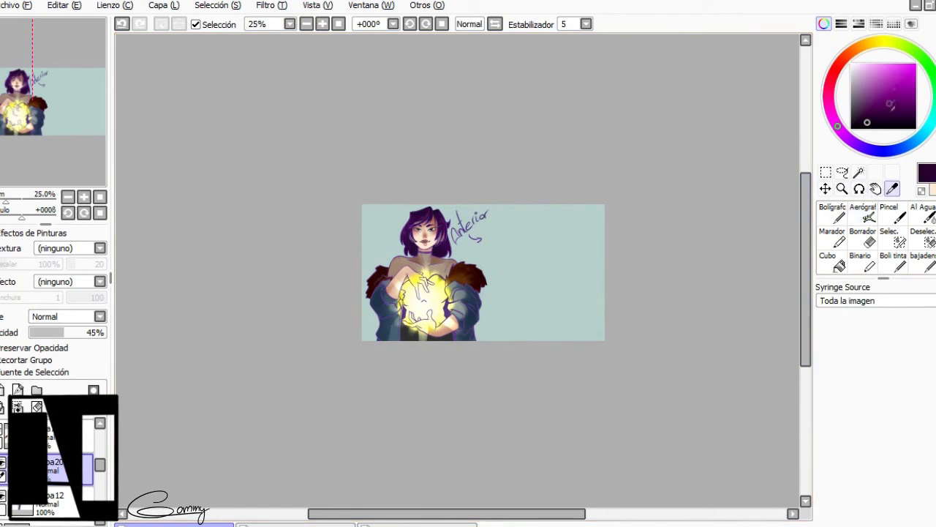
{"action": "left_click", "coordinate": [380, 308], "text": "alt"}
{"action": "left_click_drag", "start_coordinate": [99, 464], "coordinate": [99, 497]}
{"action": "left_click", "coordinate": [51, 479]}
{"action": "mouse_move", "coordinate": [388, 249]}
{"action": "left_mouse_down"}
{"action": "mouse_move", "coordinate": [476, 245]}
{"action": "mouse_move", "coordinate": [413, 205]}
{"action": "mouse_move", "coordinate": [469, 362]}
{"action": "left_mouse_up"}
{"action": "left_click", "coordinate": [882, 42]}
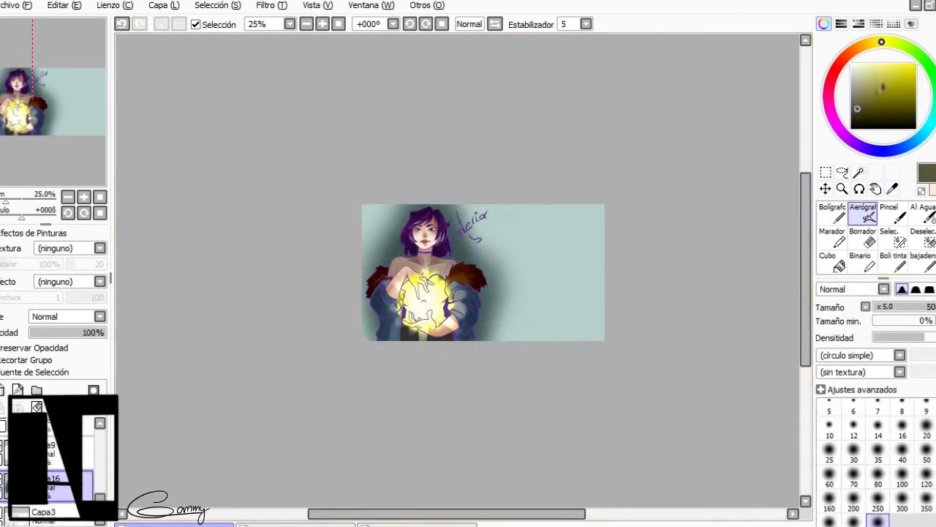
{"action": "left_click_drag", "start_coordinate": [877, 76], "coordinate": [889, 65]}
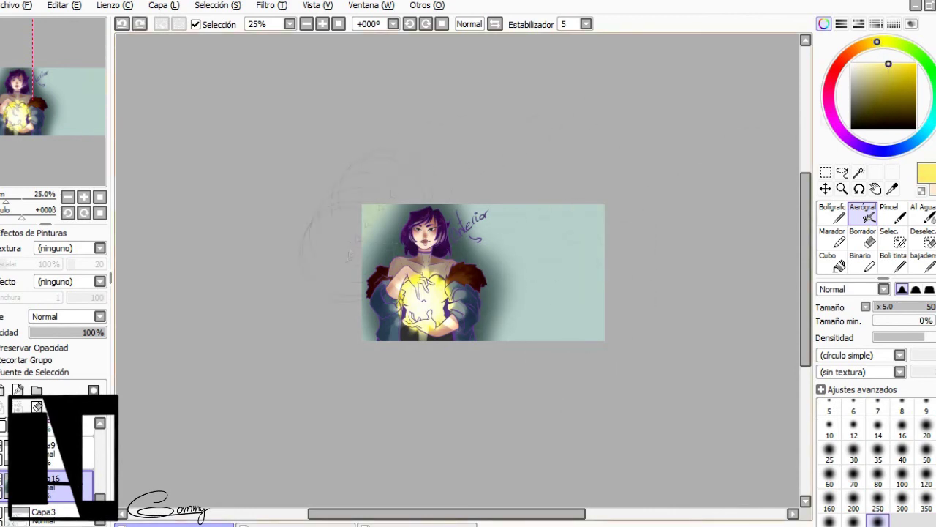
- Spread the background shading outward with the size 500 watercolour brush and darken the teal with the Hue and Saturation filter
{"action": "left_click", "coordinate": [923, 212]}
{"action": "left_click_drag", "start_coordinate": [526, 219], "coordinate": [386, 369]}
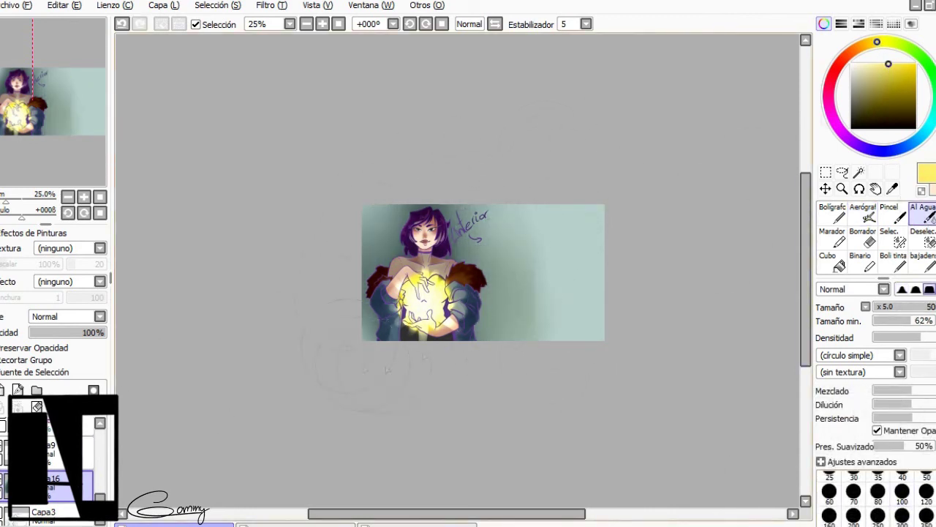
{"action": "scroll", "coordinate": [544, 385], "scroll_direction": "down", "scroll_amount": 1}
{"action": "scroll", "coordinate": [543, 385], "scroll_direction": "up", "scroll_amount": 1}
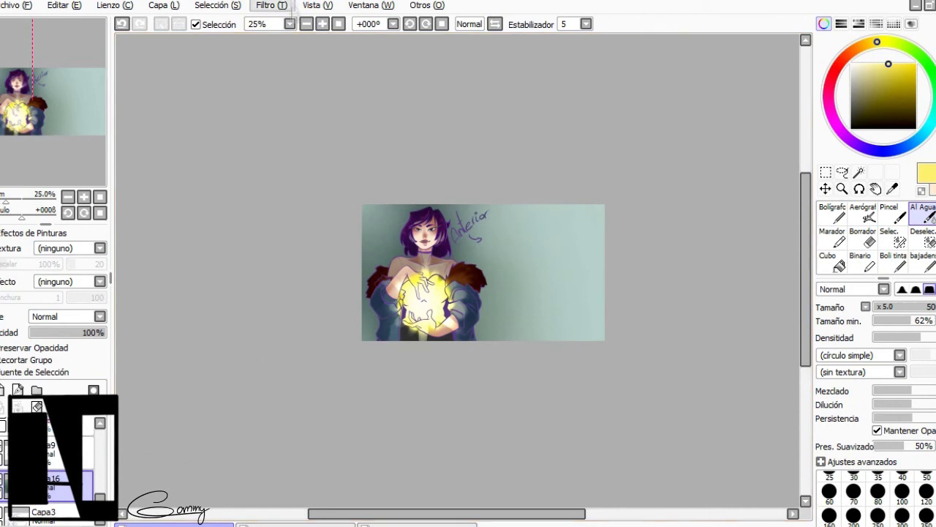
{"action": "key", "text": "ctrl+u"}
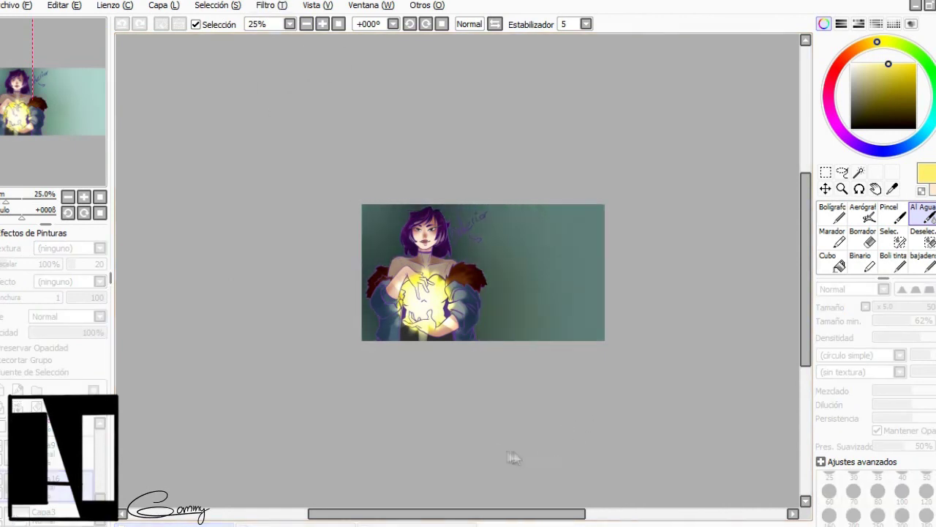
{"action": "key", "text": "Return"}
- Sample dark blue from the coat and airbrush shadows over the sleeves at size 500, then switch to pale yellow
{"action": "left_click", "coordinate": [893, 190]}
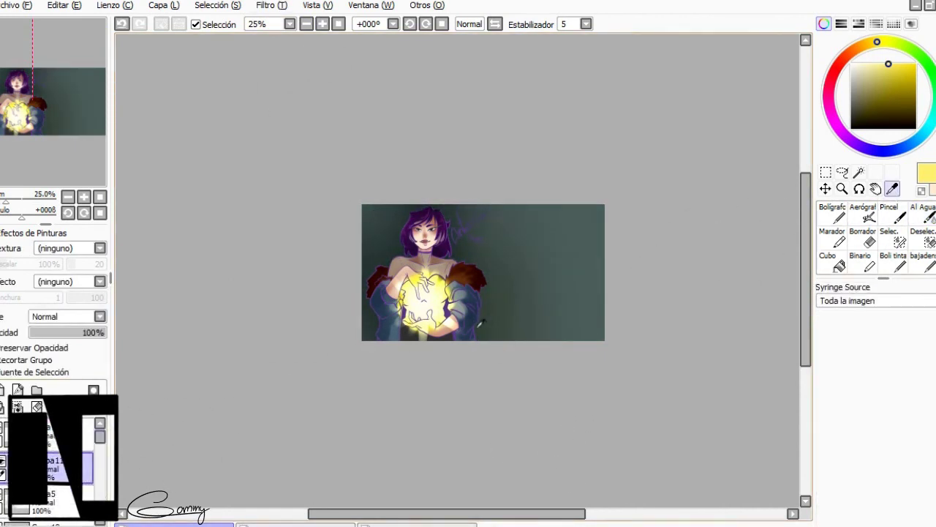
{"action": "left_click", "coordinate": [473, 322]}
{"action": "key", "text": "v"}
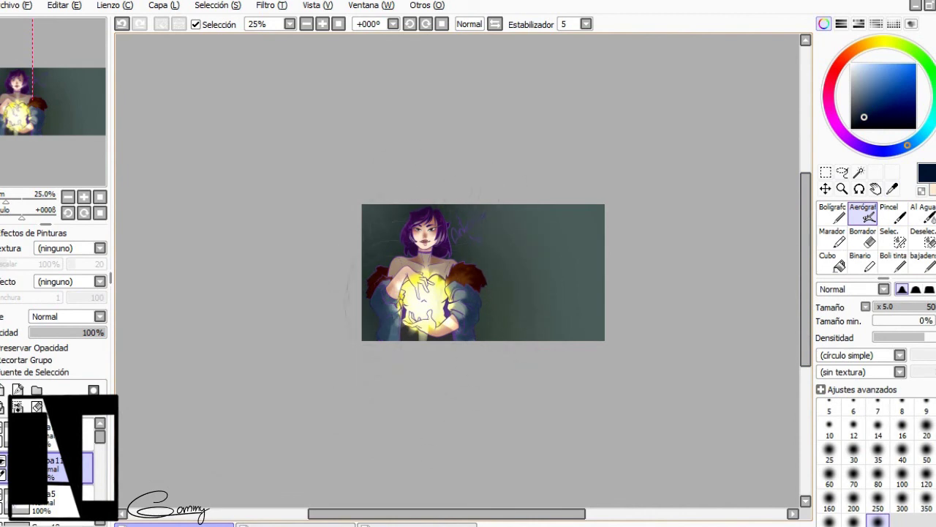
{"action": "key", "text": "x"}
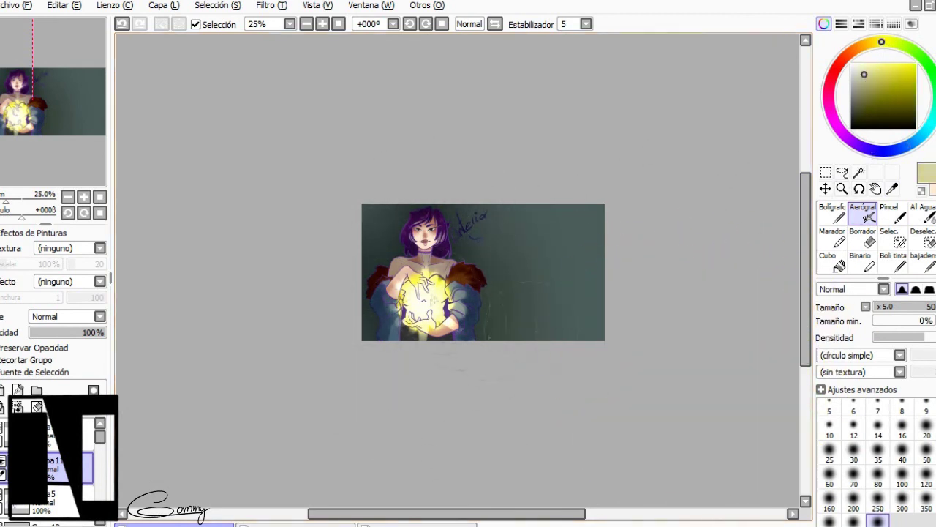